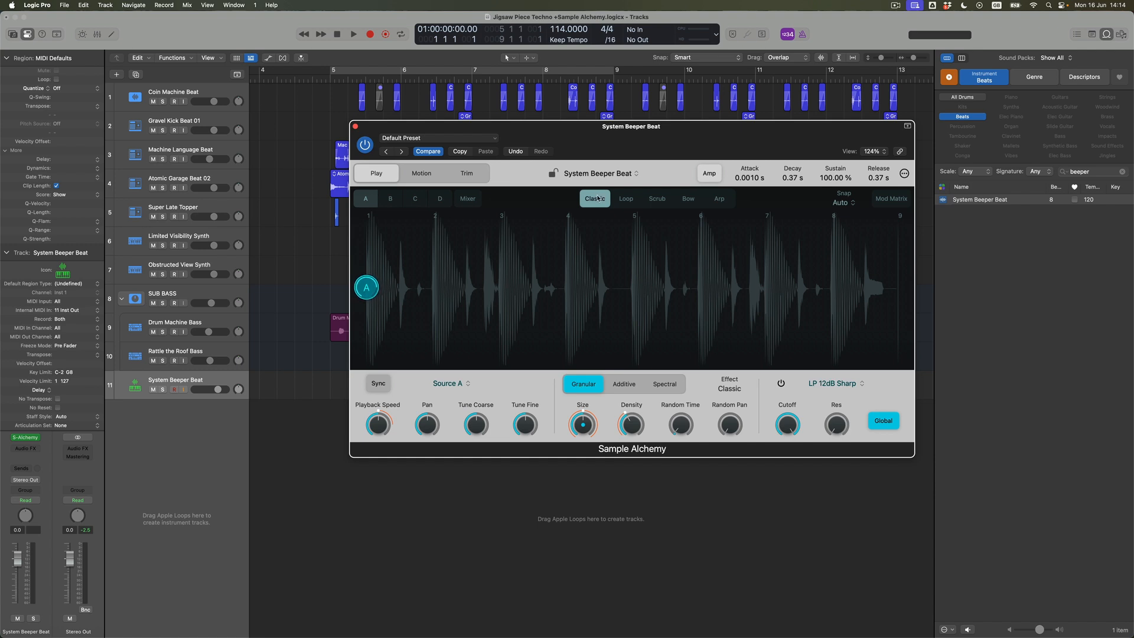
- Open the Global settings of Sample Alchemy and examine the volume, polyphony, glide, play mode and bend options
left_click(372, 290)
left_click(906, 174)
left_click(917, 191)
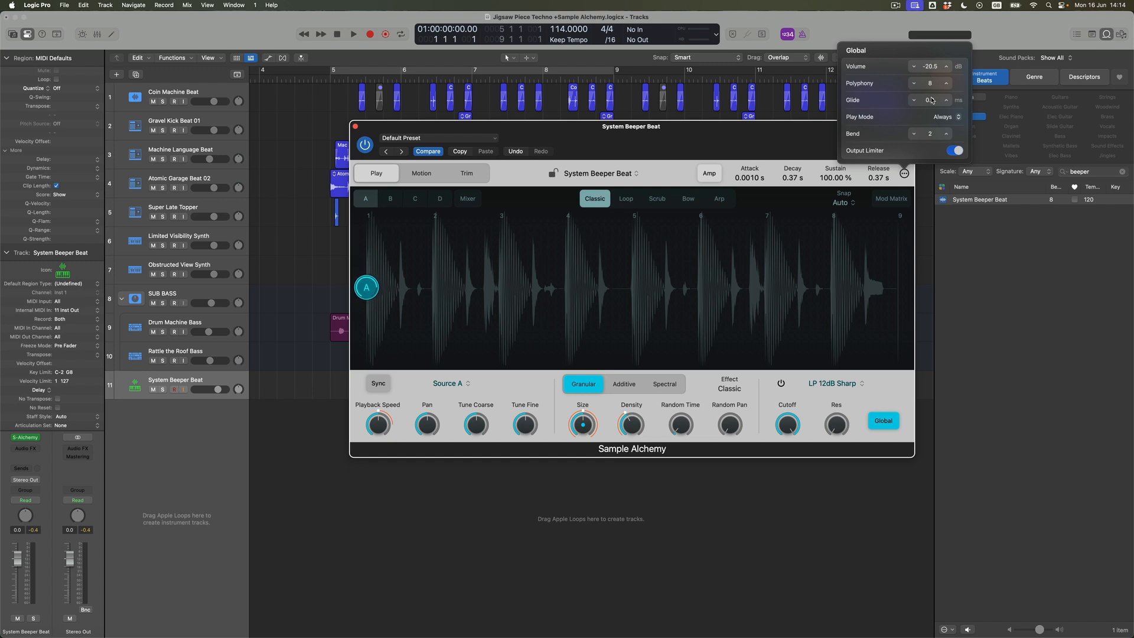
left_click(805, 138)
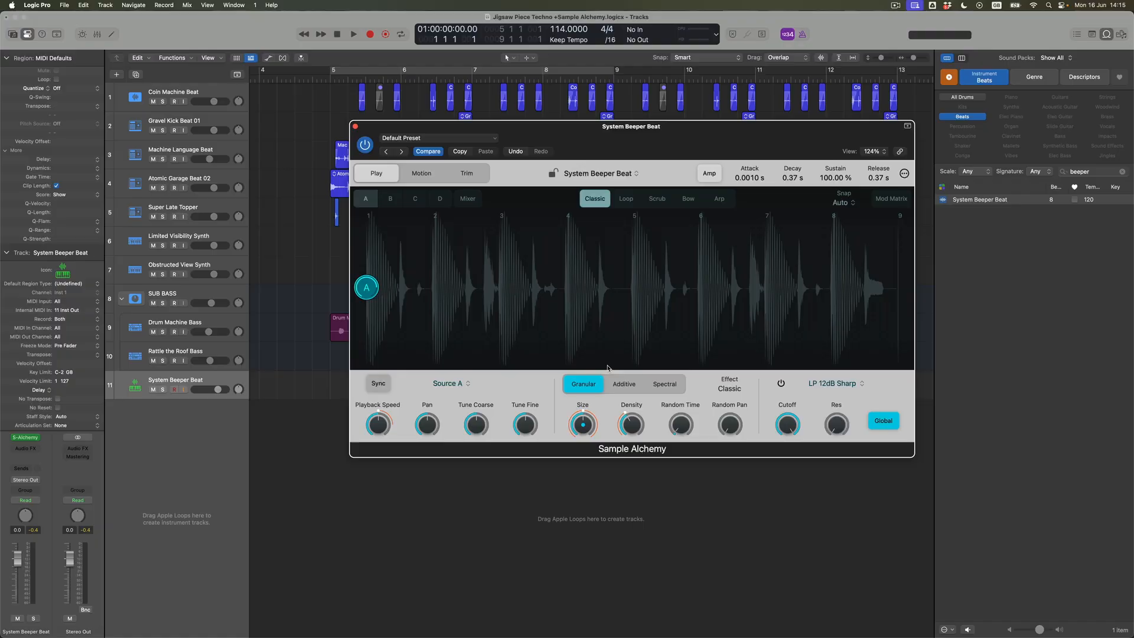
- Switch source A to Additive synthesis in Bow mode and place its handle at about beat 3 of the waveform
left_click(627, 387)
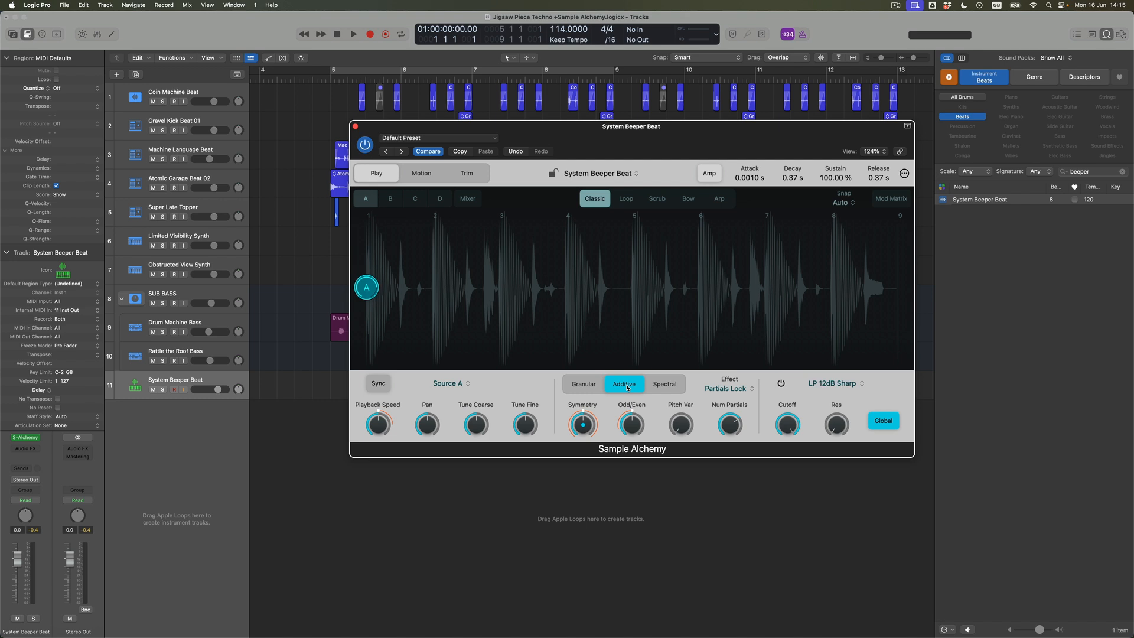
left_click(690, 201)
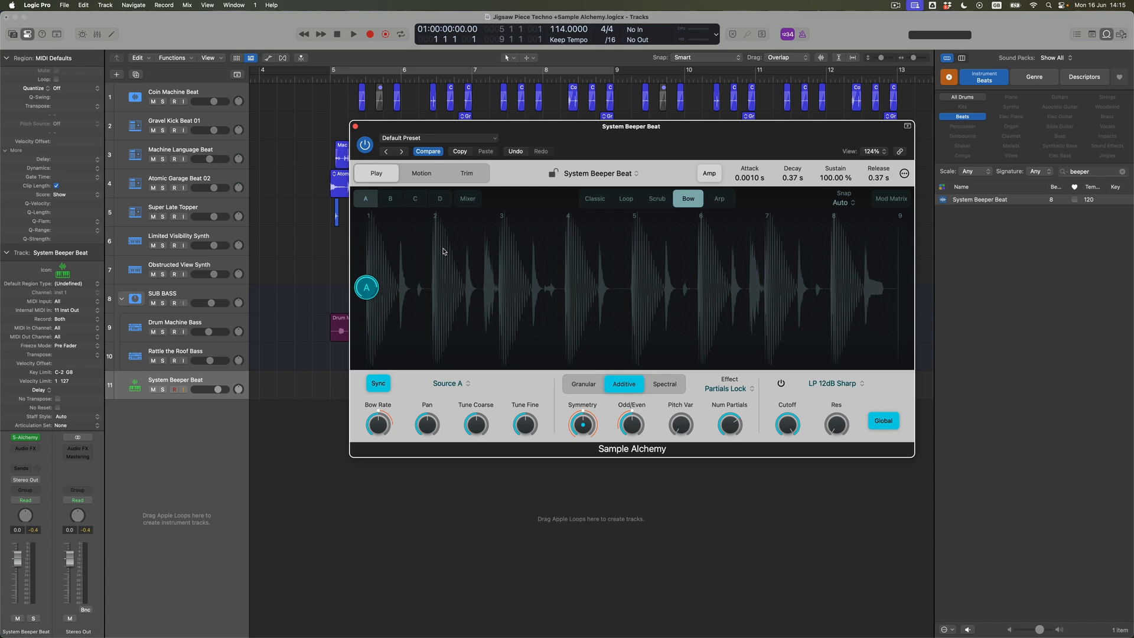
left_click_drag(380, 281, 507, 280)
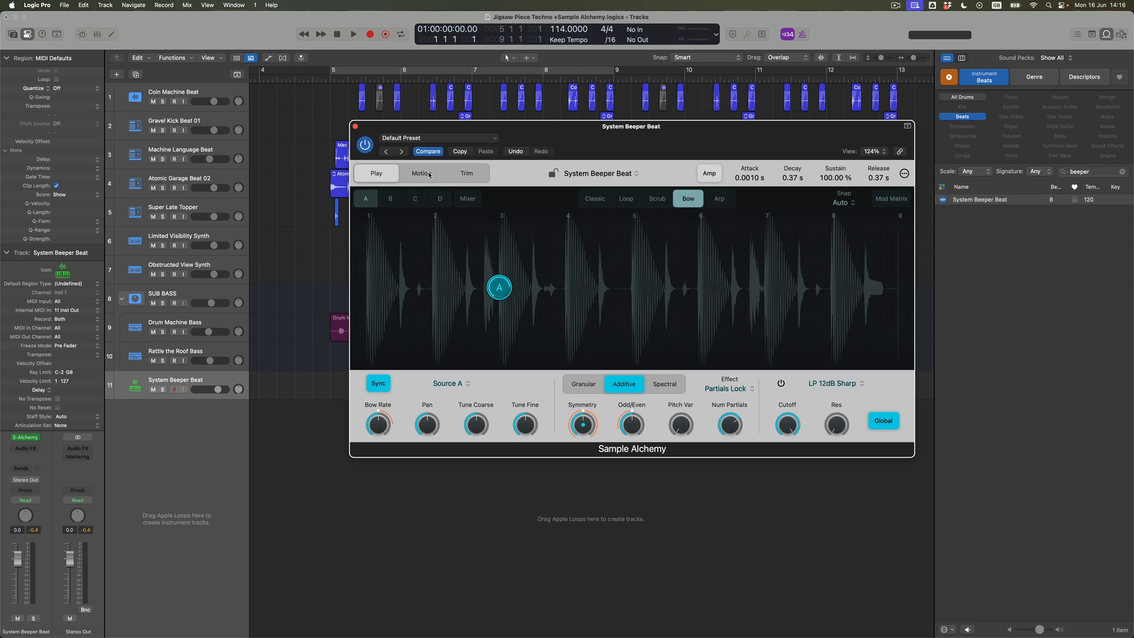
- Show the Motion view and move source A's handle to slightly past beat 3 of the waveform
left_click(422, 173)
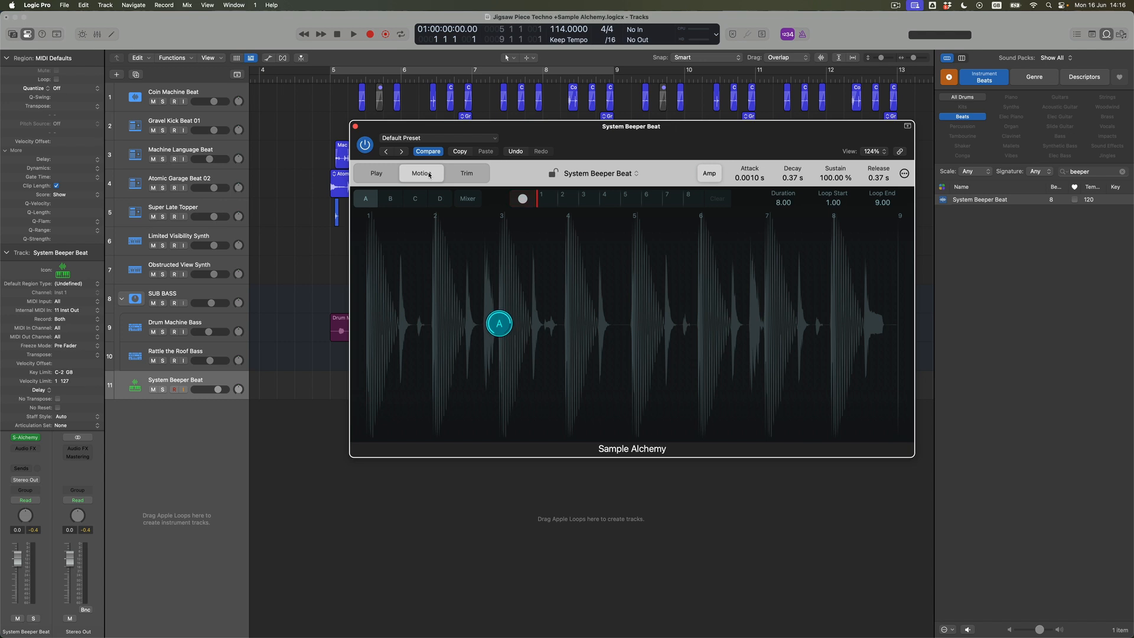
mouse_move(501, 324)
left_mouse_down()
mouse_move(610, 322)
mouse_move(444, 314)
mouse_move(524, 319)
left_mouse_up()
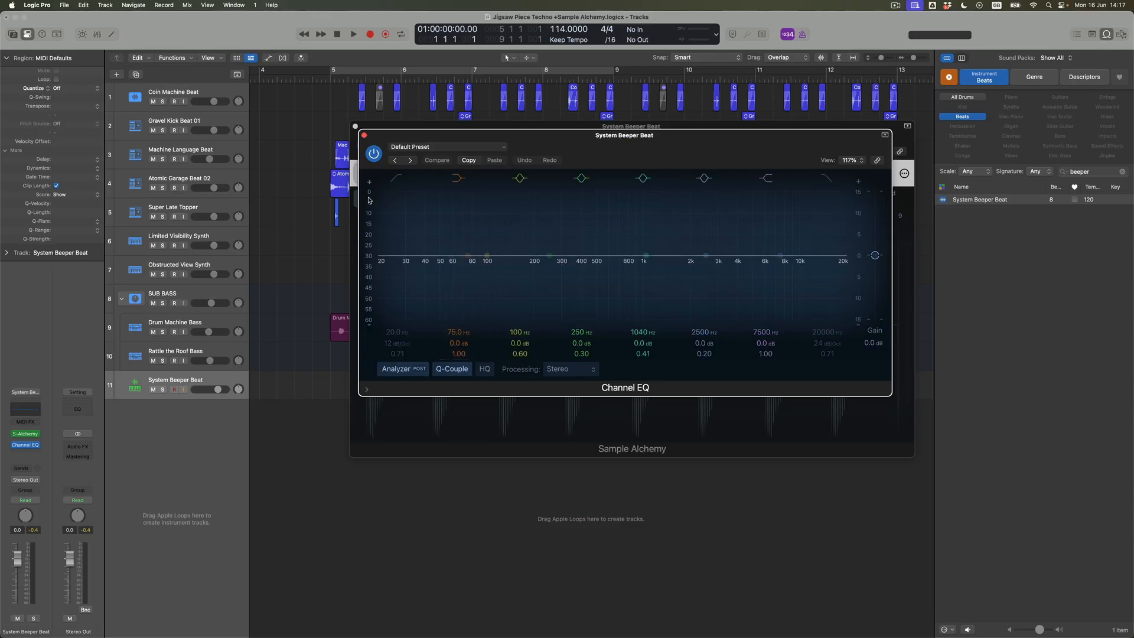
- Enable the Channel EQ's low-cut band at 104 Hz with a 12 dB/oct slope and close the EQ window
left_click(400, 177)
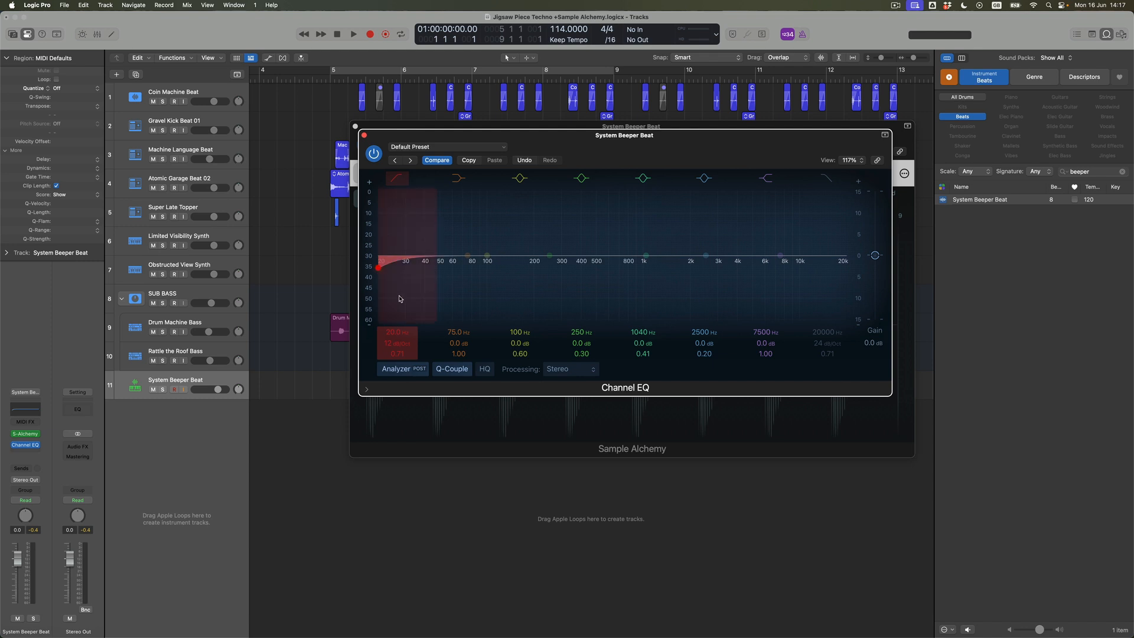
mouse_move(395, 332)
left_mouse_down()
mouse_move(394, 296)
mouse_move(397, 339)
left_mouse_up()
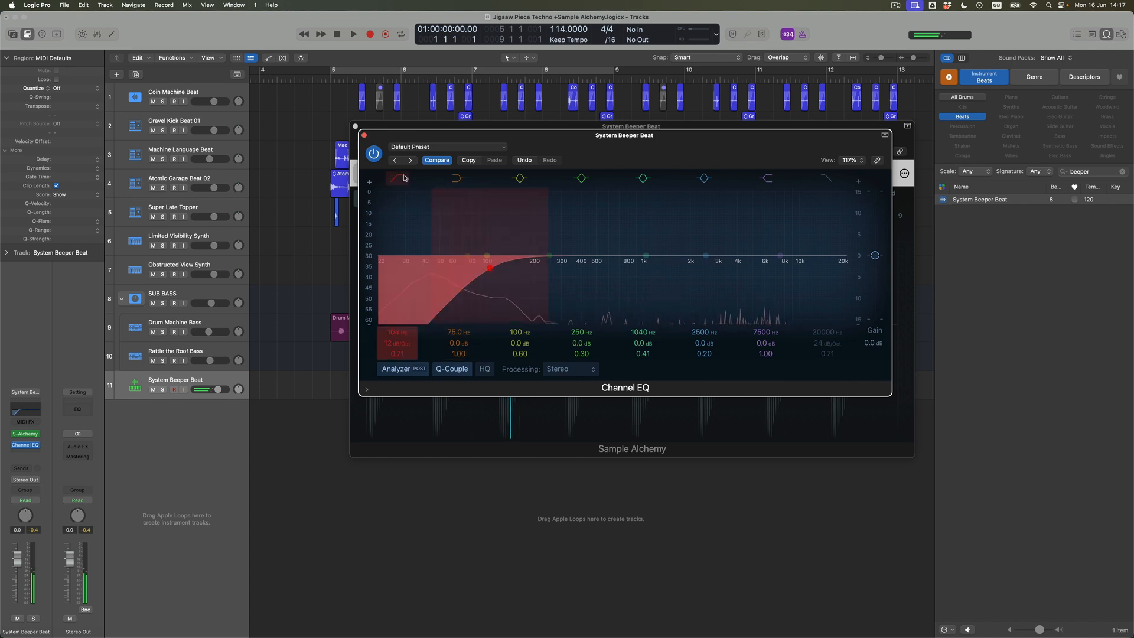
left_click(364, 136)
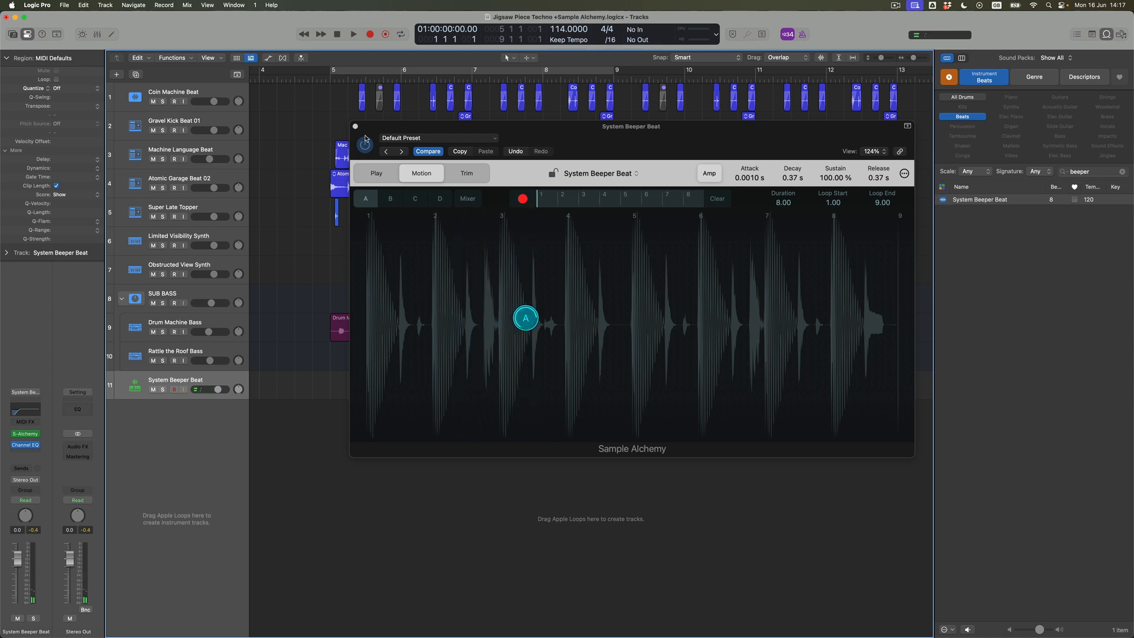
- Solo the System Beeper Beat track and record a MIDI region on it from bar 5 to bar 9
left_click(163, 390)
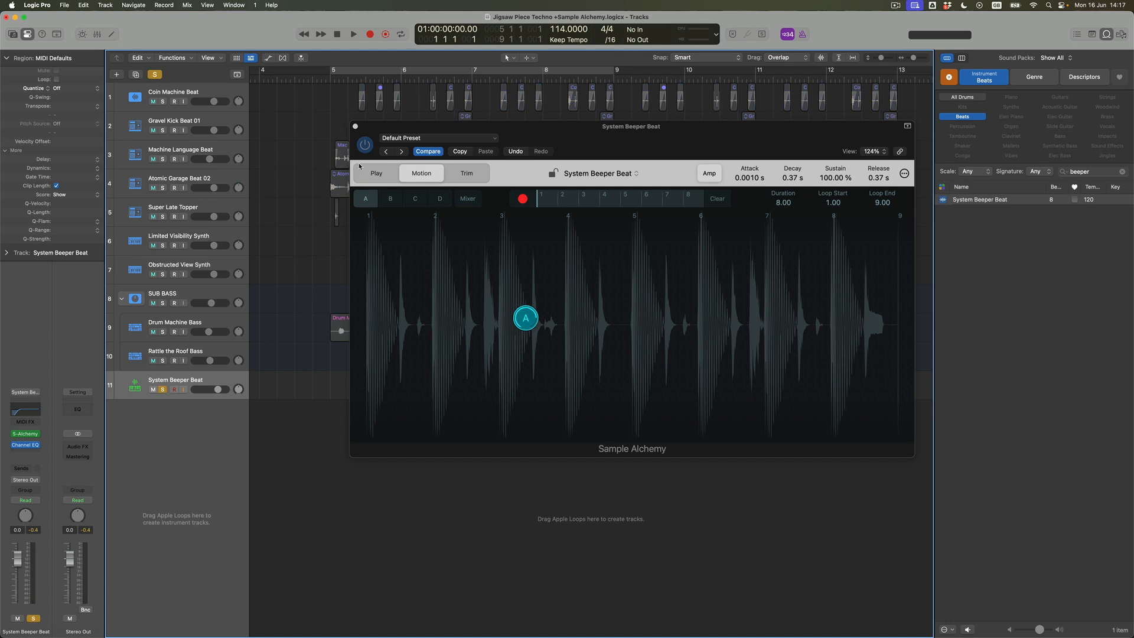
left_click(331, 80)
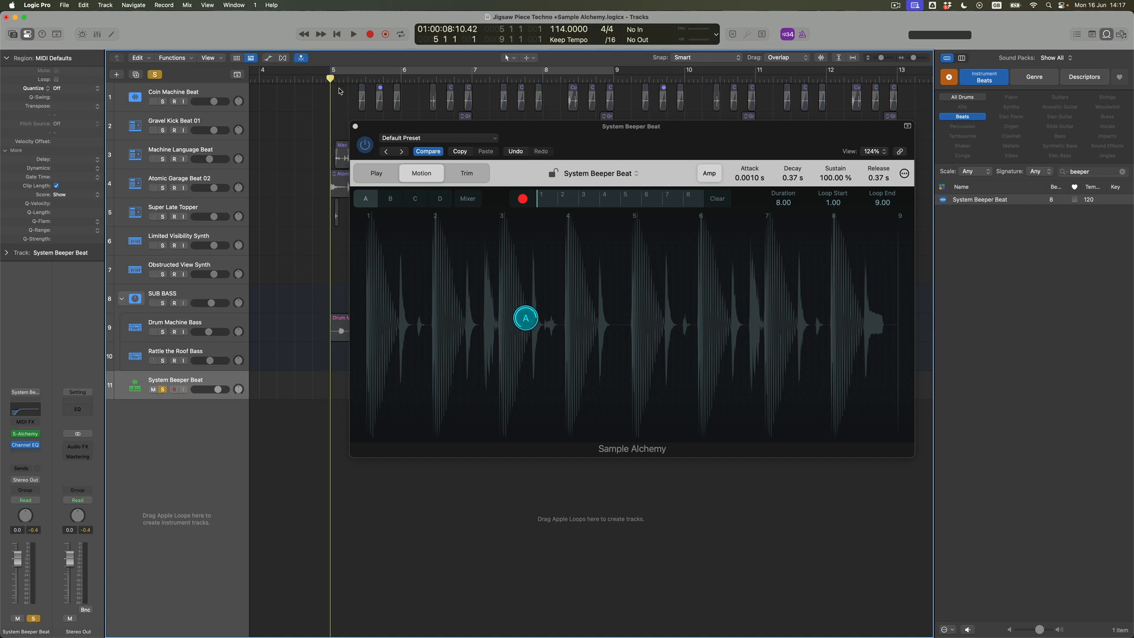
key("r")
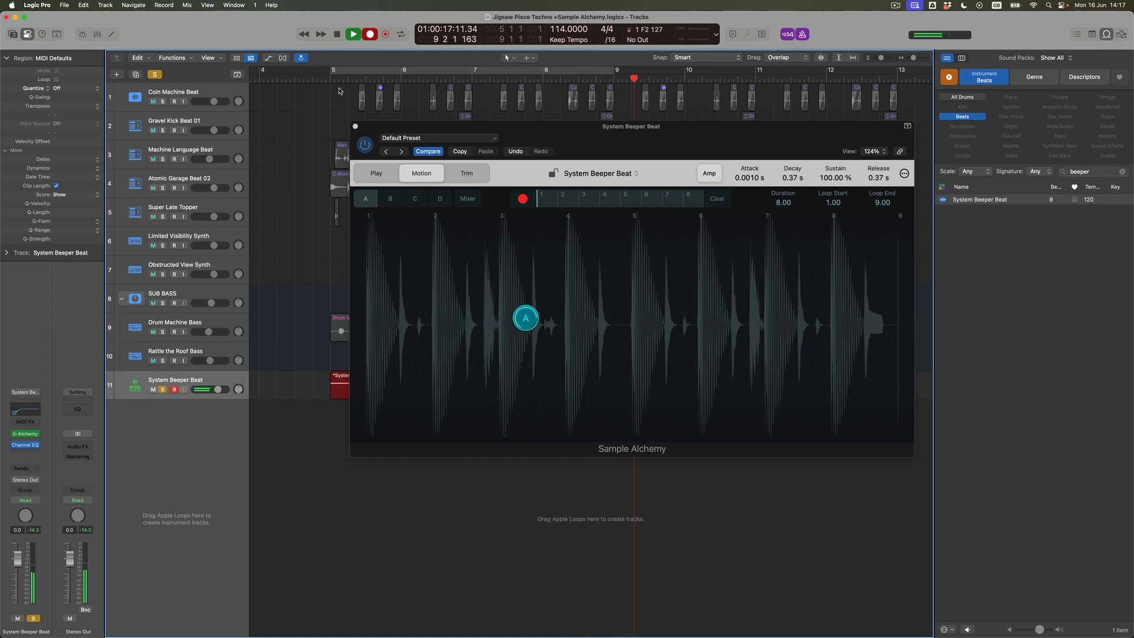
key("space")
- Close the Sample Alchemy window and quantize the recorded System Beeper Beat region to 1/4 Note
left_click(355, 127)
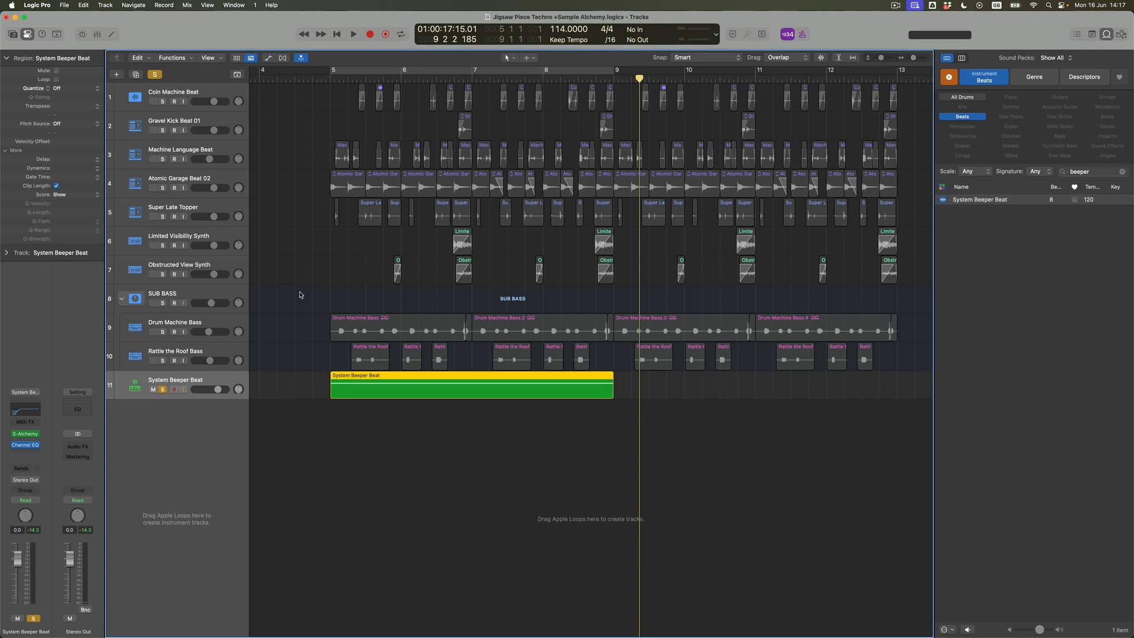
left_click(75, 89)
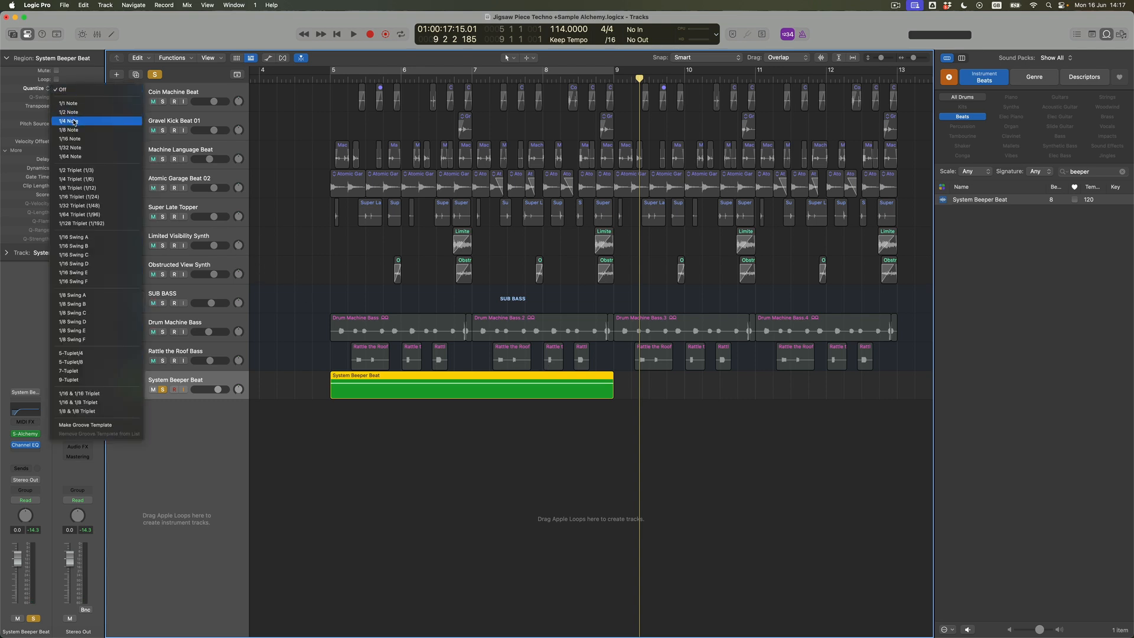
left_click(74, 123)
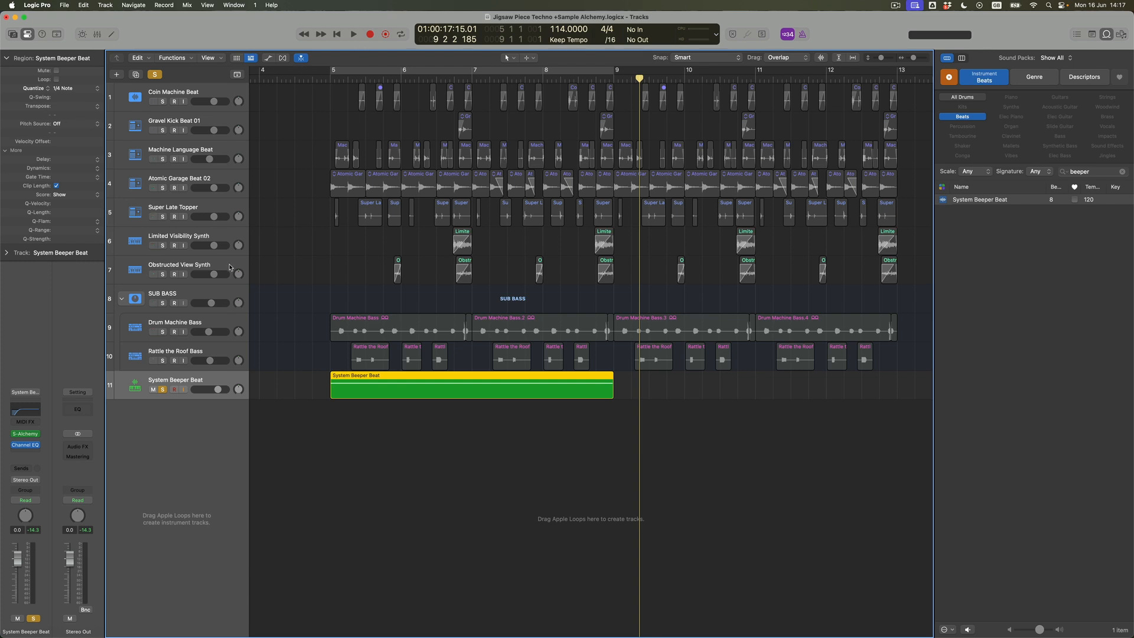
- Solo the Atomic Garage Beat 02 track as well and play a cycle from bar 5 to bar 9
left_click(163, 188)
key("Return")
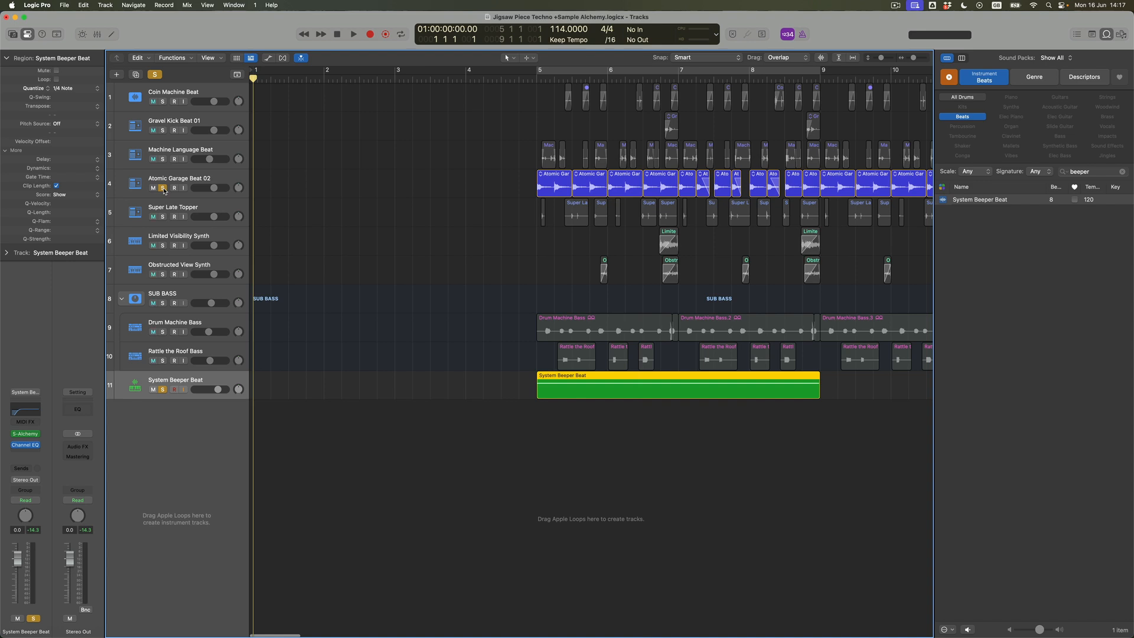
left_click(629, 74)
key("space")
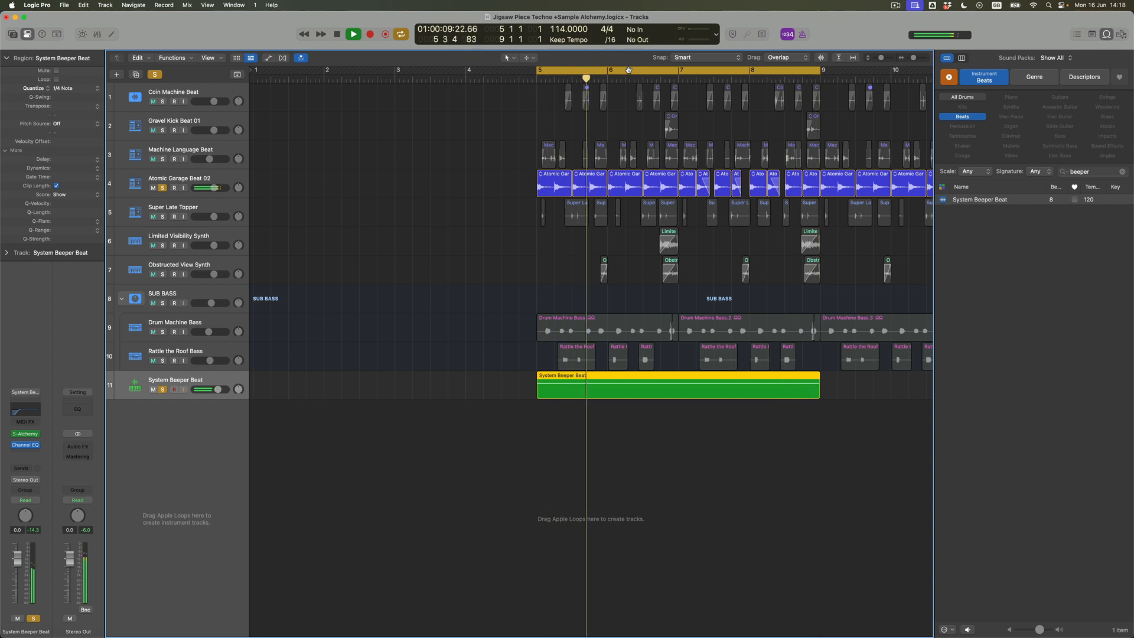
- Reopen Sample Alchemy on the System Beeper Beat track and return it to the Play view
key("super+Left")
key("super+Down")
key("super+Down")
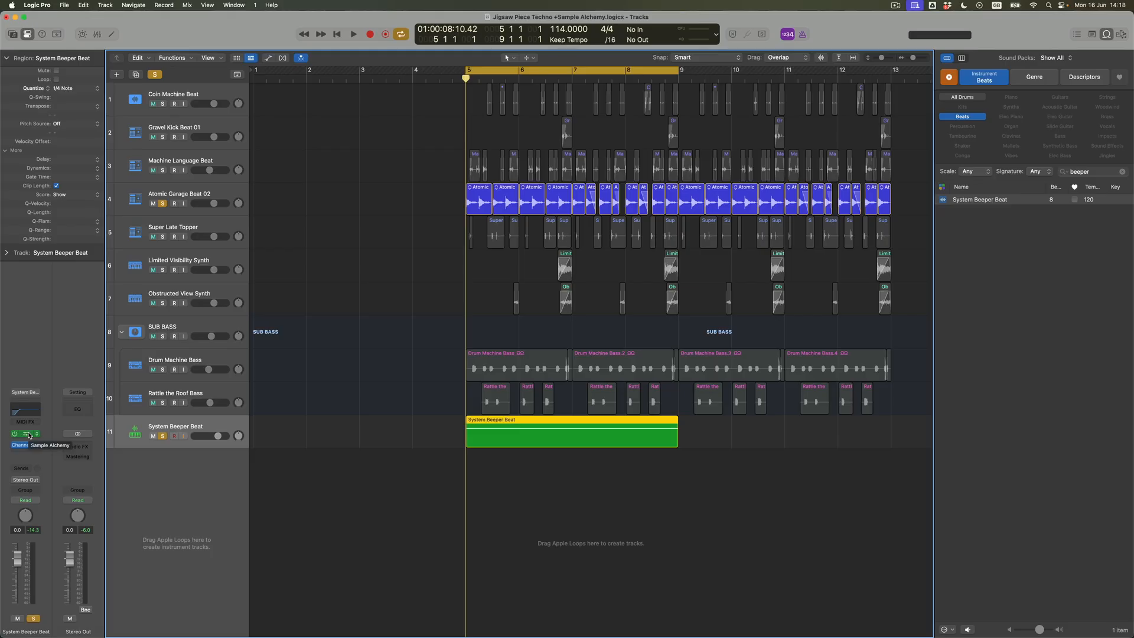
left_click(28, 434)
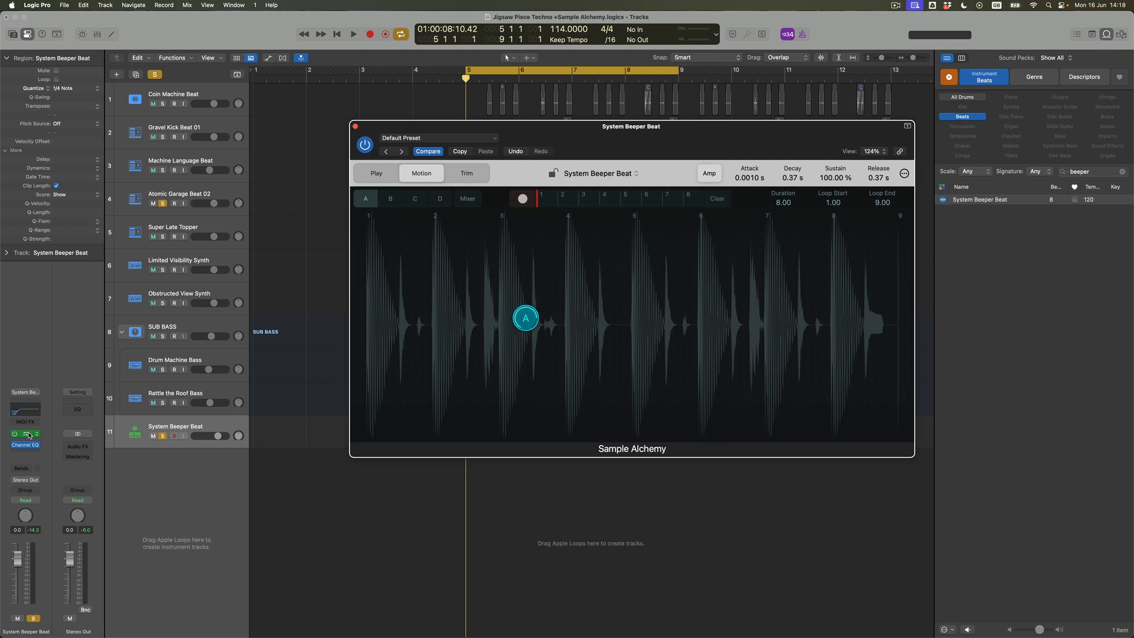
left_click(390, 173)
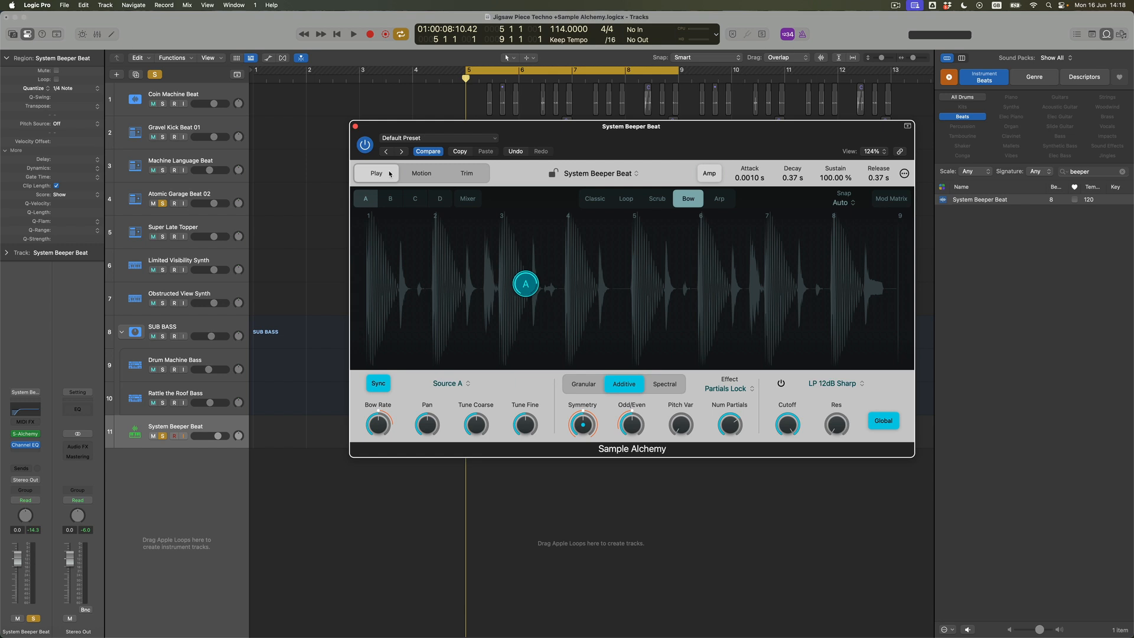
- Modulate source A's Pan with LFO Sine 1 at 100% depth in the Mod Matrix and audition the loop
mouse_move(435, 427)
left_click(896, 199)
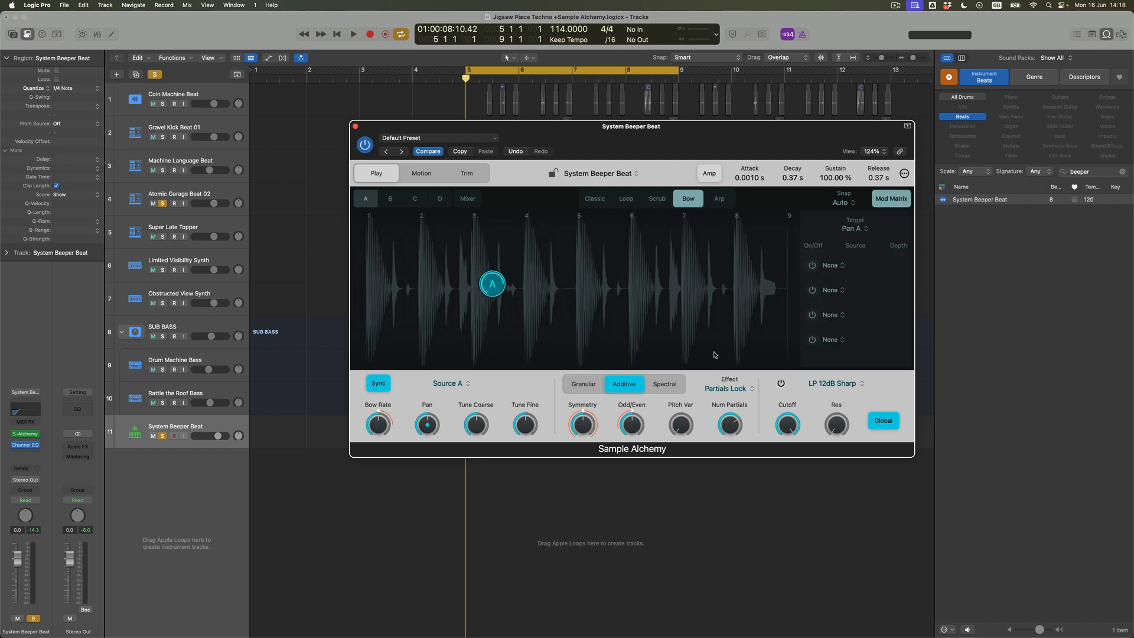
left_click(811, 266)
left_click(839, 266)
mouse_move(847, 410)
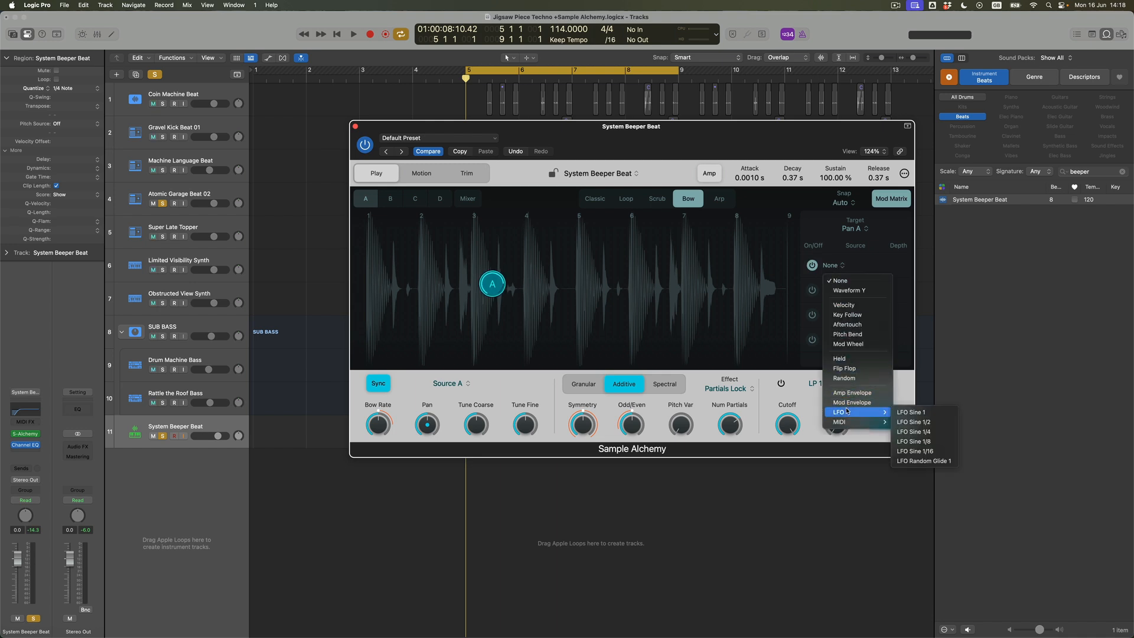
left_click(917, 415)
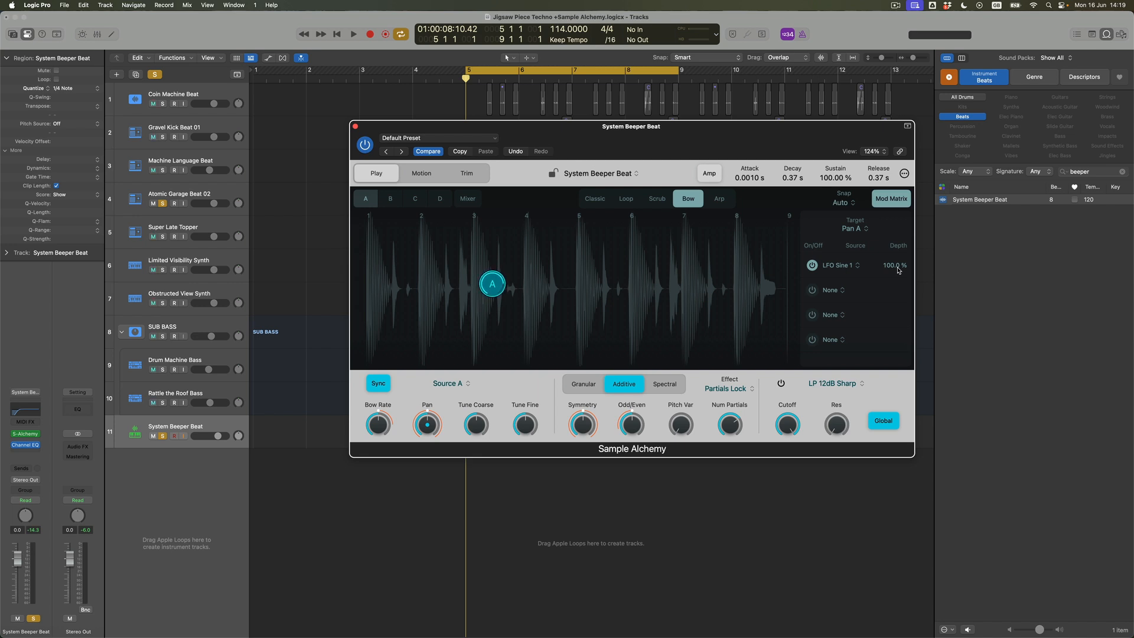
key("space")
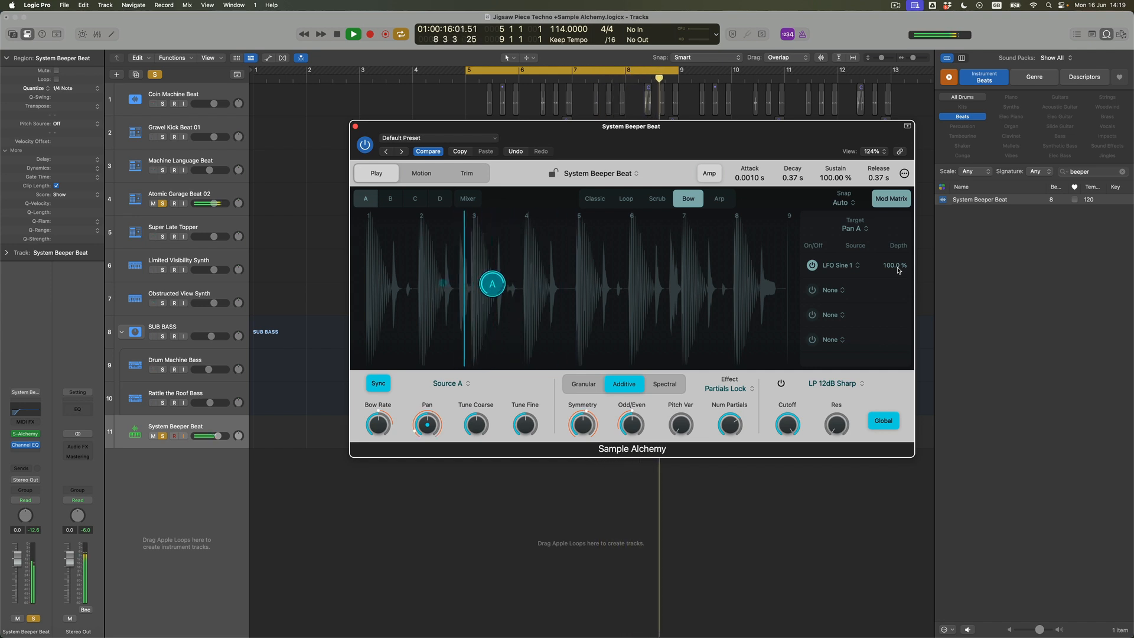
key("space")
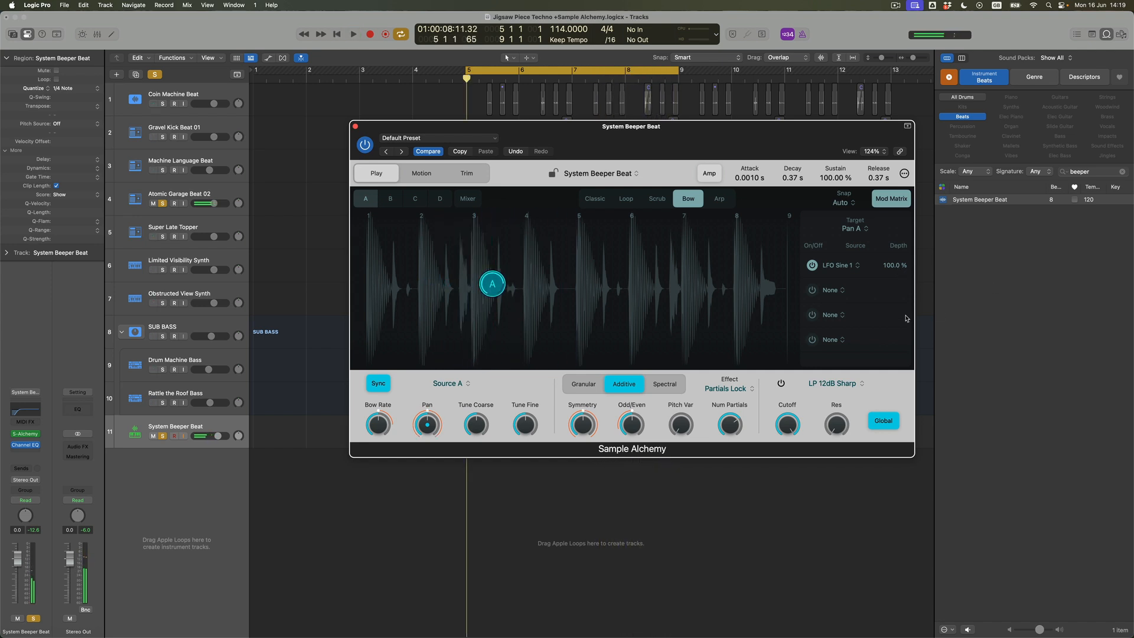
- Modulate source A's Pitch Var with LFO Sine 1/2 at 100% depth and raise Pitch Var slightly while the loop plays
left_click(483, 425)
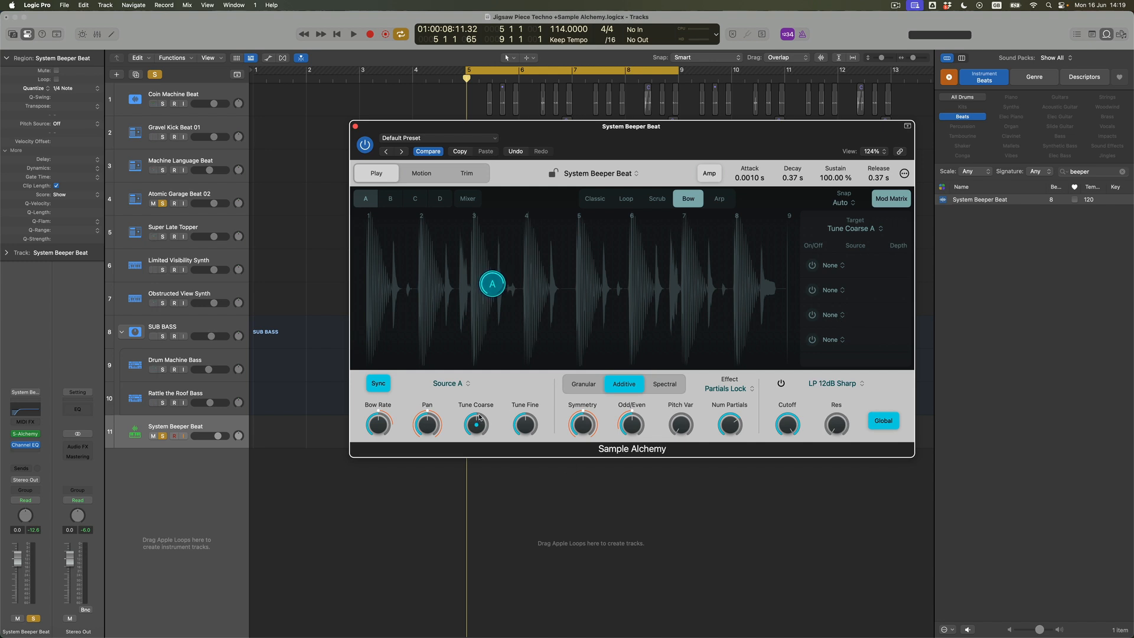
left_click(689, 423)
left_click(813, 266)
left_click(843, 266)
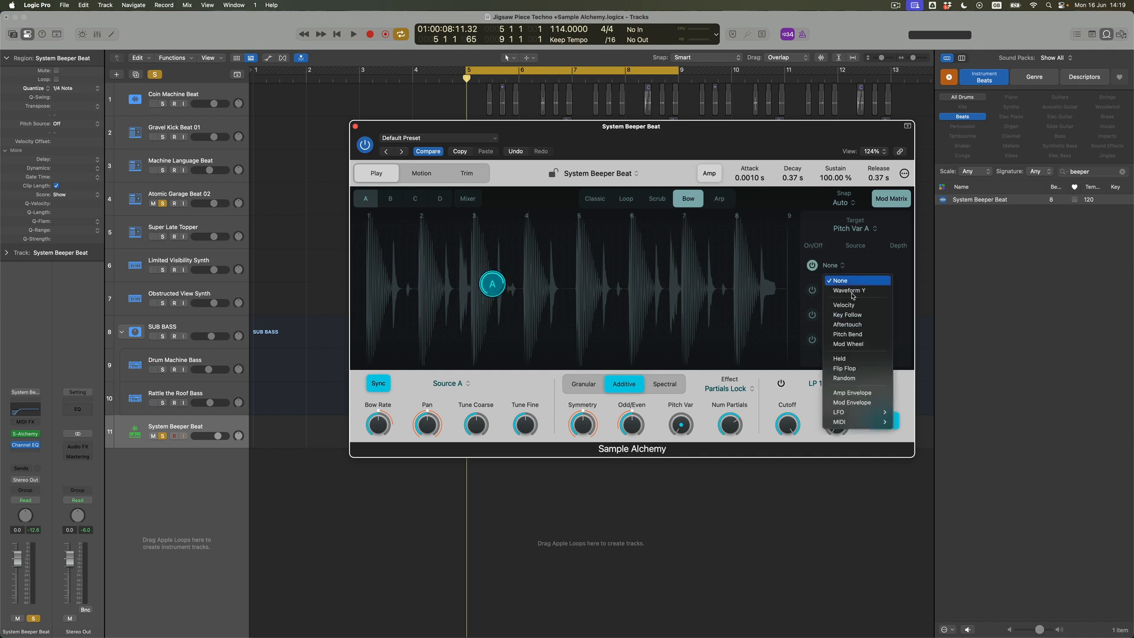
mouse_move(870, 415)
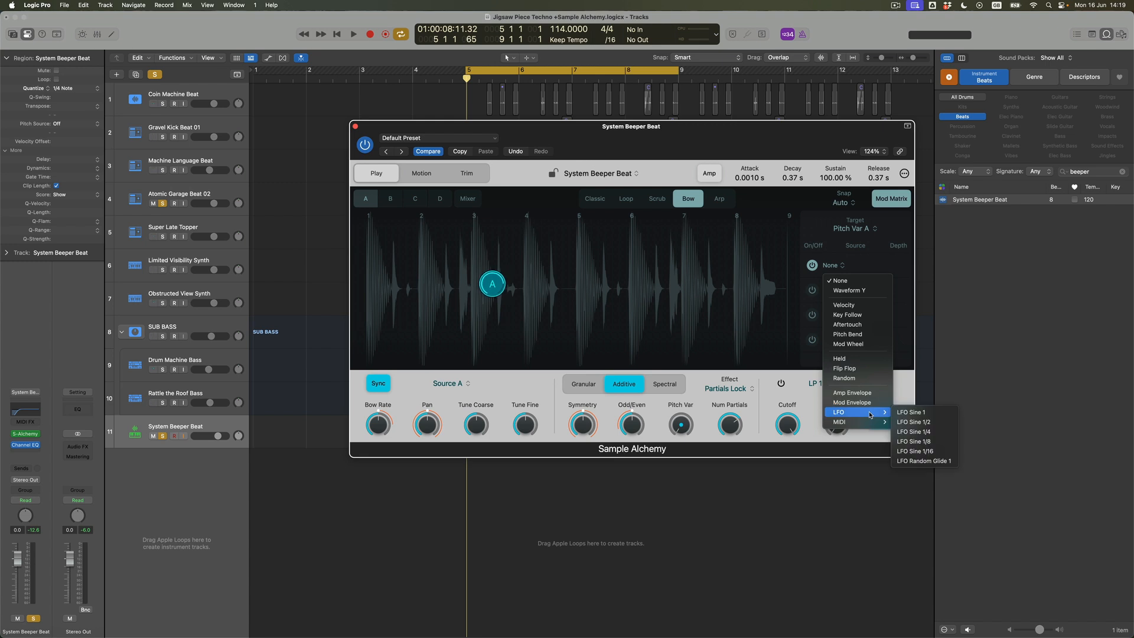
left_click(935, 424)
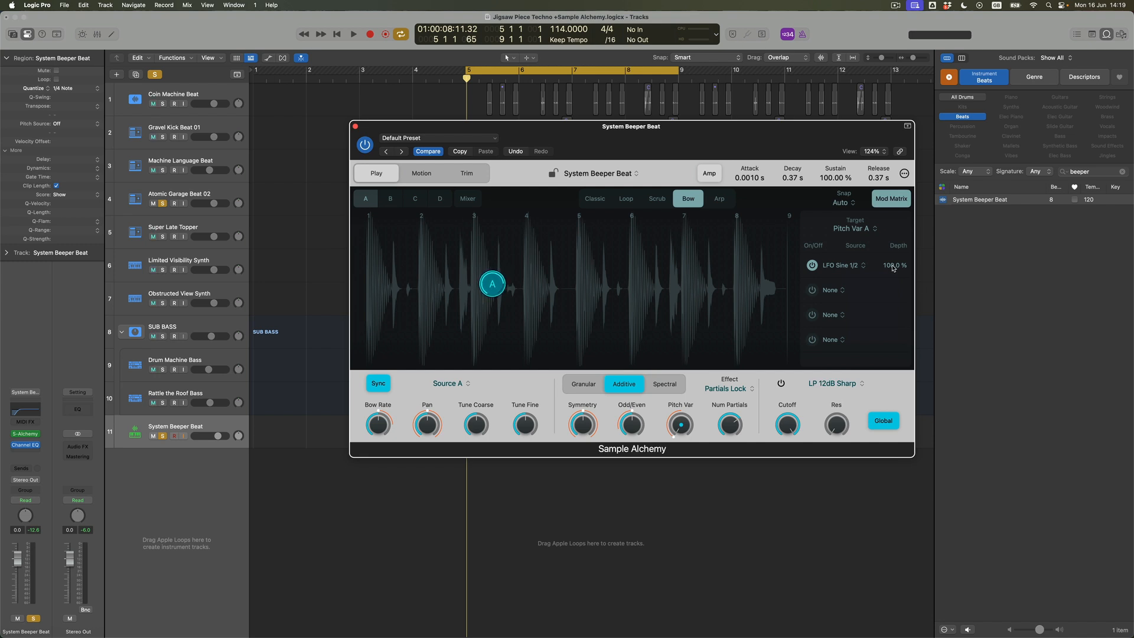
key("space")
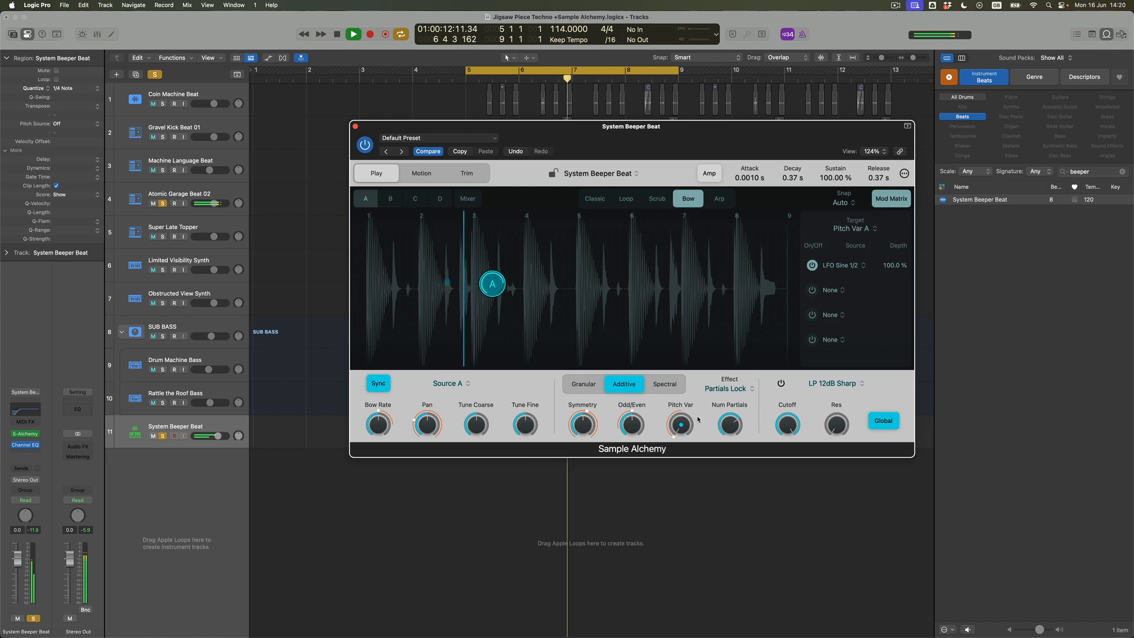
left_click_drag(684, 424, 686, 400)
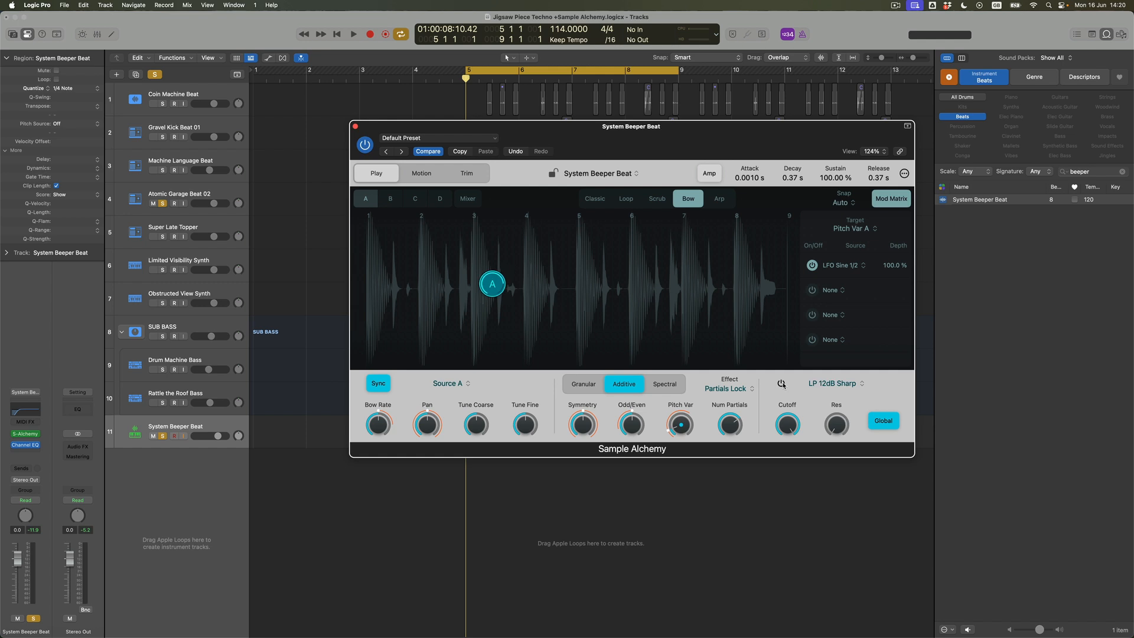
- Assign the Mod Envelope as the modulation source for source A's Num Partials at 100% depth
left_click(738, 427)
left_click(837, 266)
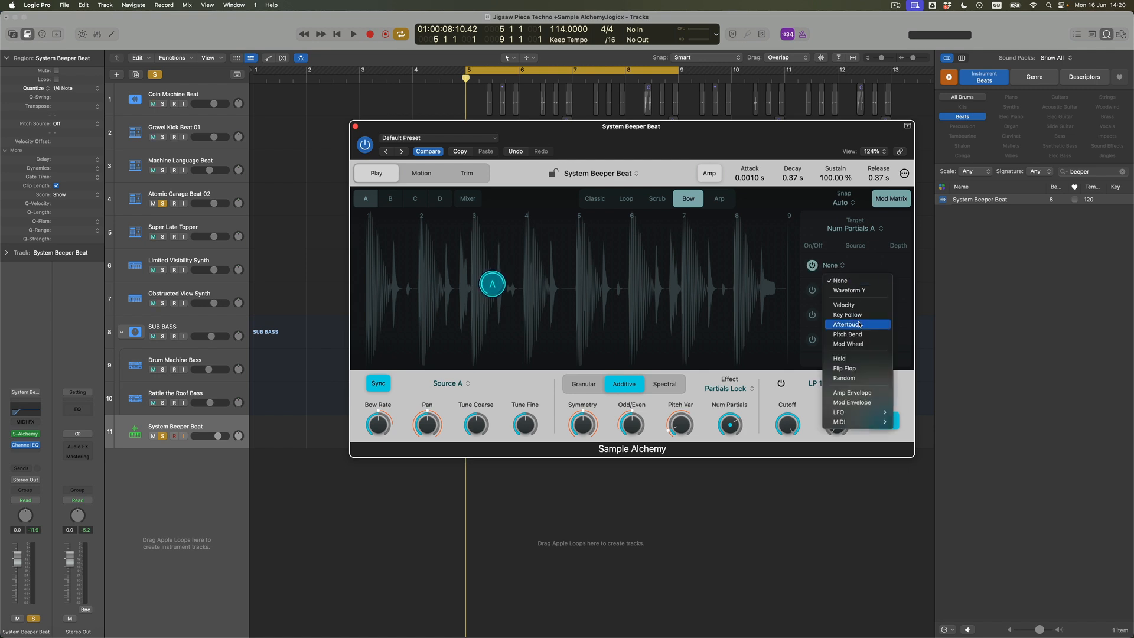
left_click(876, 406)
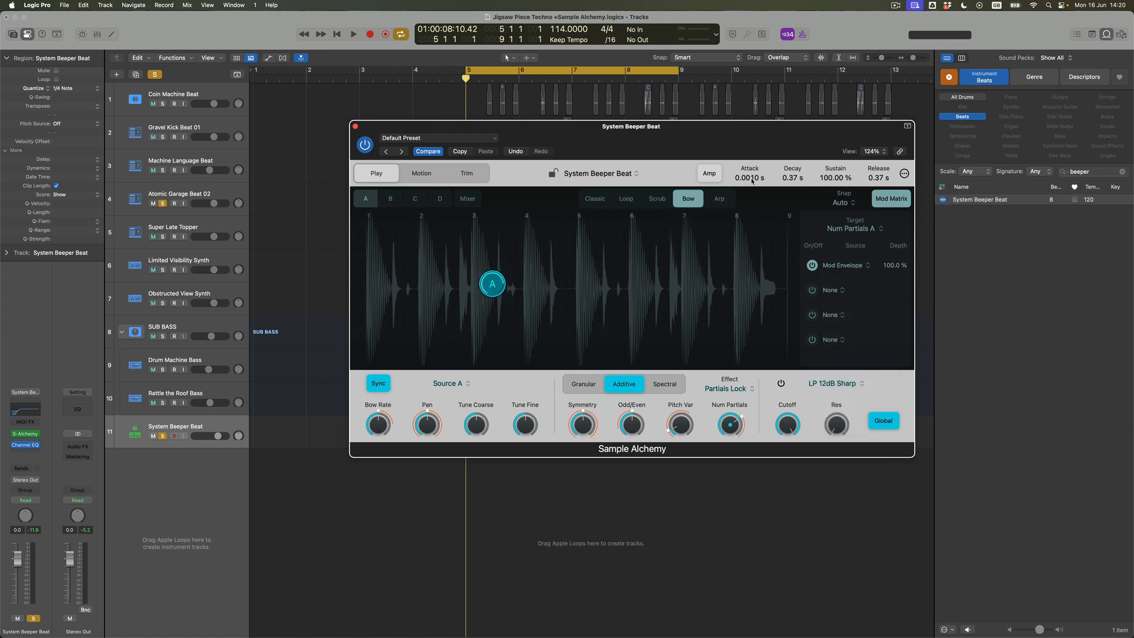
- Set the Amp envelope to 2.00 s attack, 2.29 s decay, 73.90% sustain and 0.89 s release
left_click_drag(754, 128, 753, 118)
left_click_drag(750, 179, 753, 142)
left_click_drag(747, 101, 743, 121)
left_click_drag(749, 180, 752, 193)
left_click_drag(831, 179, 826, 196)
- Lower source A's Num Partials slightly and play the loop
left_click_drag(731, 424, 730, 431)
key("space")
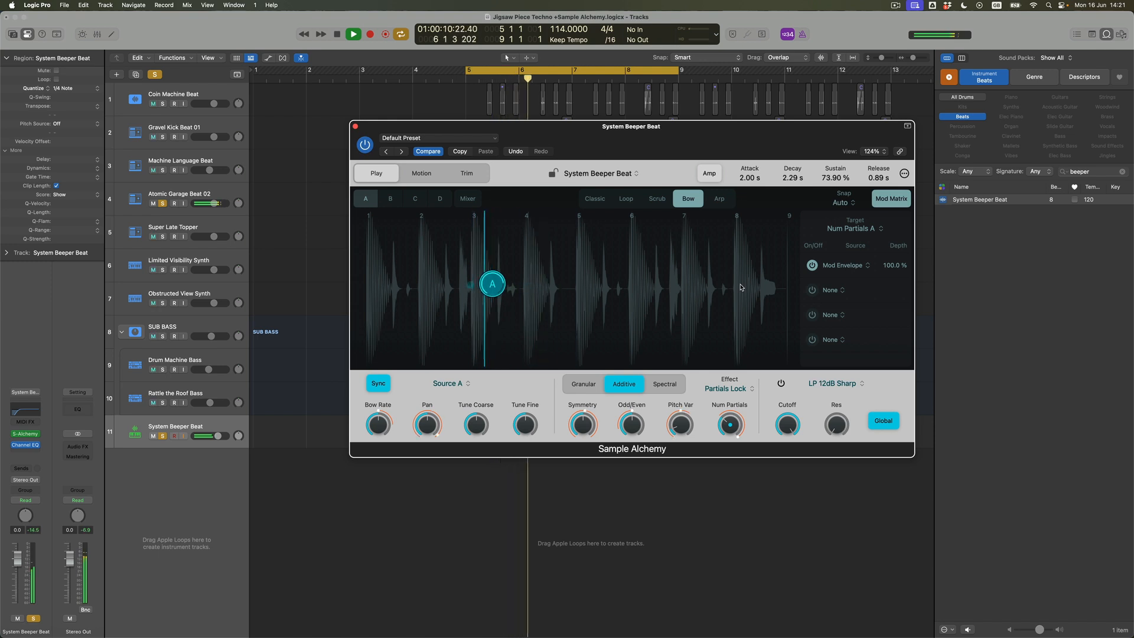
- Stop playback and set the Amp envelope's attack to 0.0016 s and its sustain to 100%
key("space")
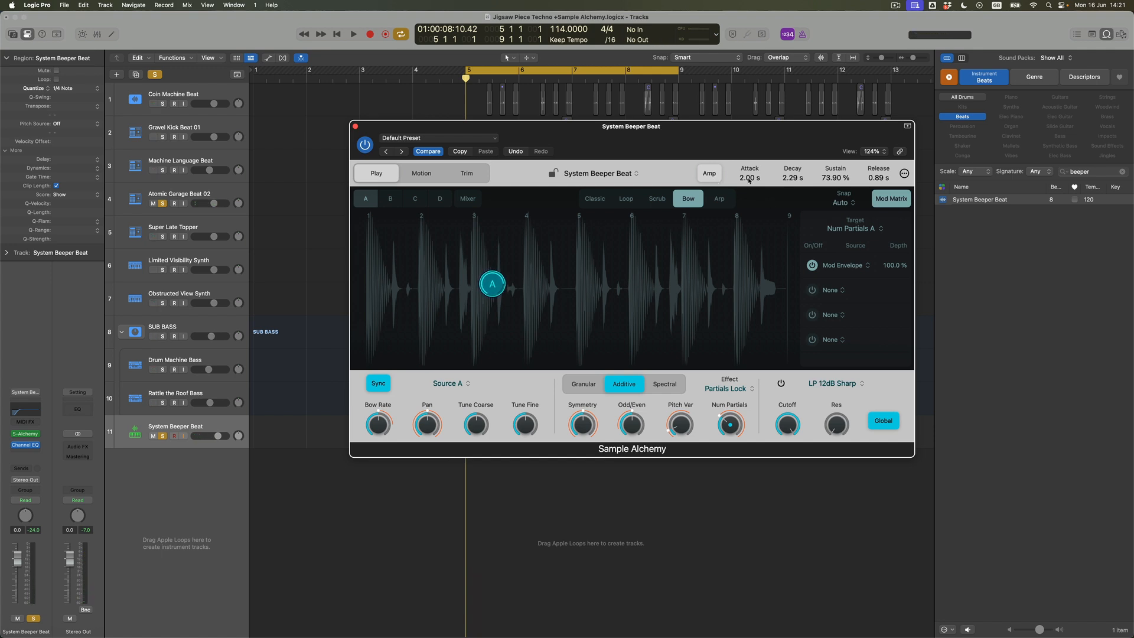
left_click_drag(749, 229, 749, 237)
left_click_drag(832, 179, 834, 119)
- Switch to the Mod envelope, set its attack to 2.47 s and audition the loop
left_click(715, 177)
left_click_drag(750, 125, 752, 117)
key("space")
- Shrink and move the synth window out of the way, and split the System Beeper Beat region at bar 7, including notes crossing the cut
left_click_drag(913, 456, 666, 333)
left_click_drag(483, 127, 832, 416)
left_click(575, 434)
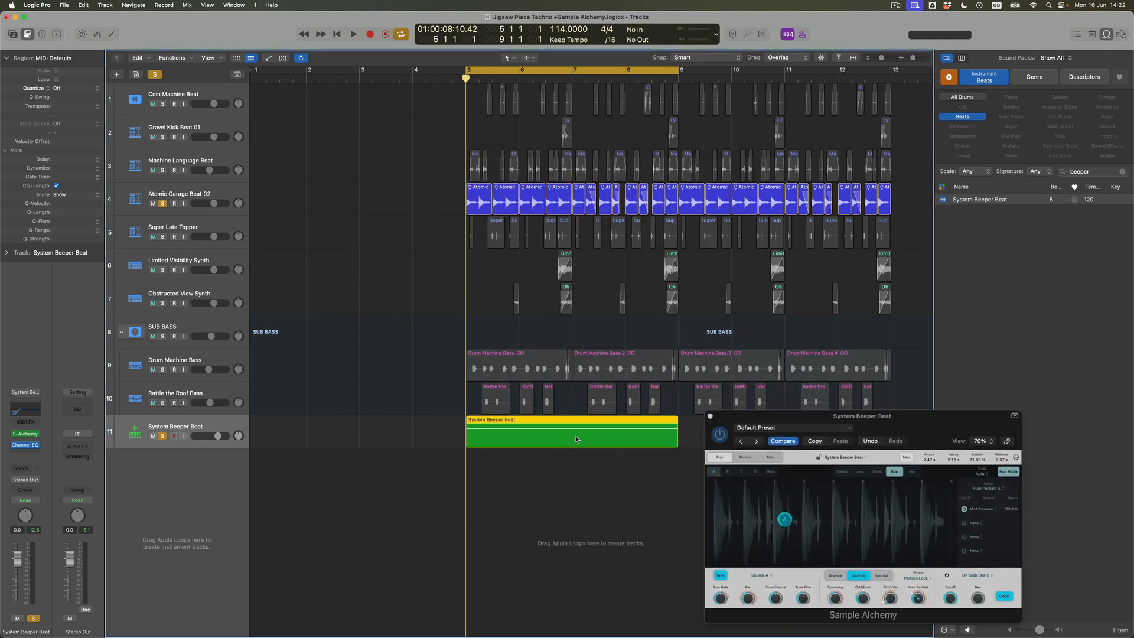
key("t")
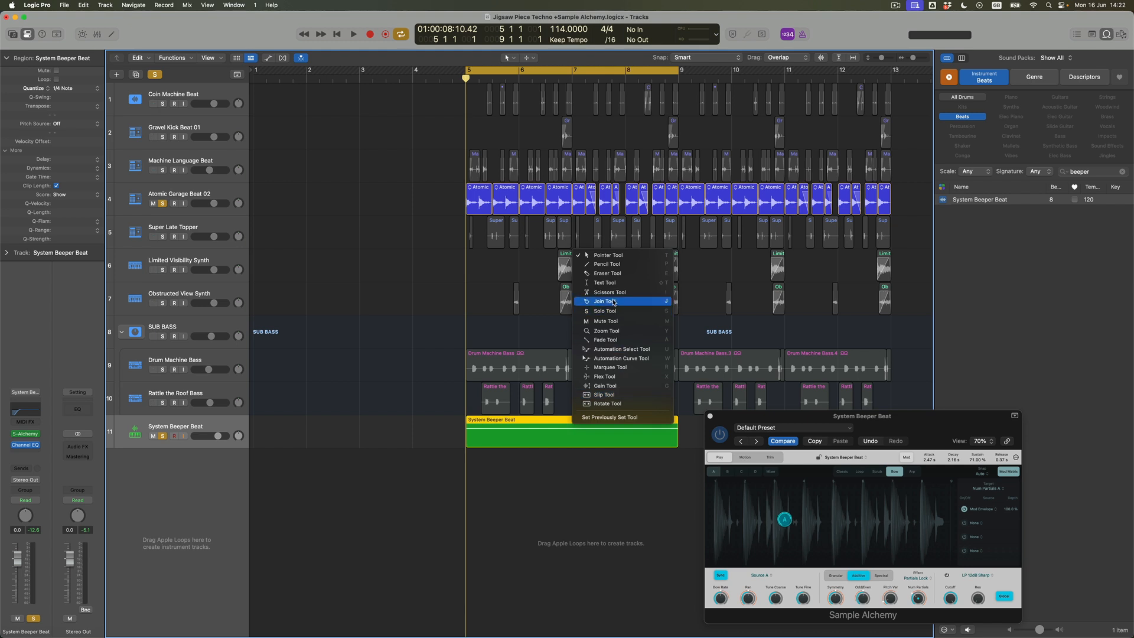
left_click(612, 294)
left_click_drag(568, 435, 575, 434)
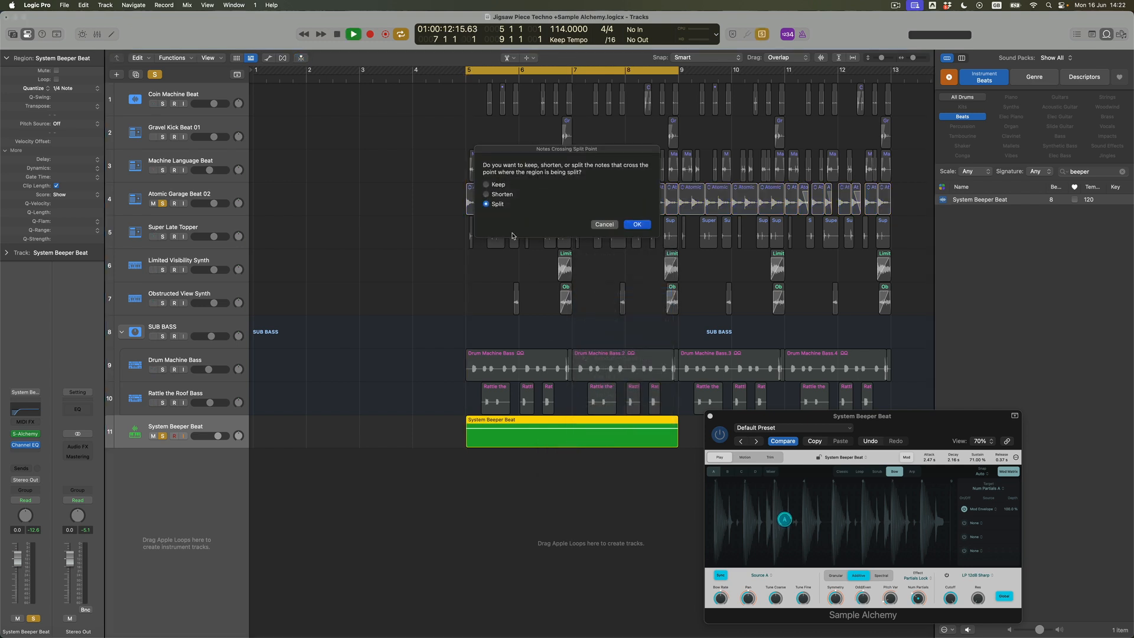
left_click(637, 225)
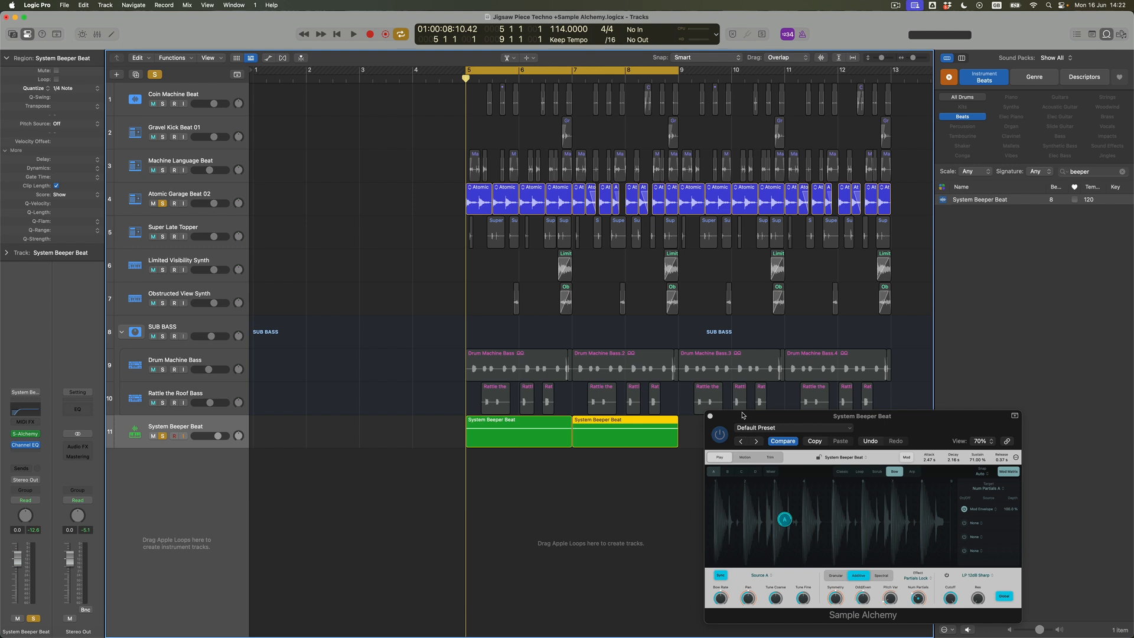
- Enlarge the Sample Alchemy window to 142% and play the split regions
left_click_drag(742, 415, 390, 204)
left_click_drag(633, 403, 965, 602)
key("space")
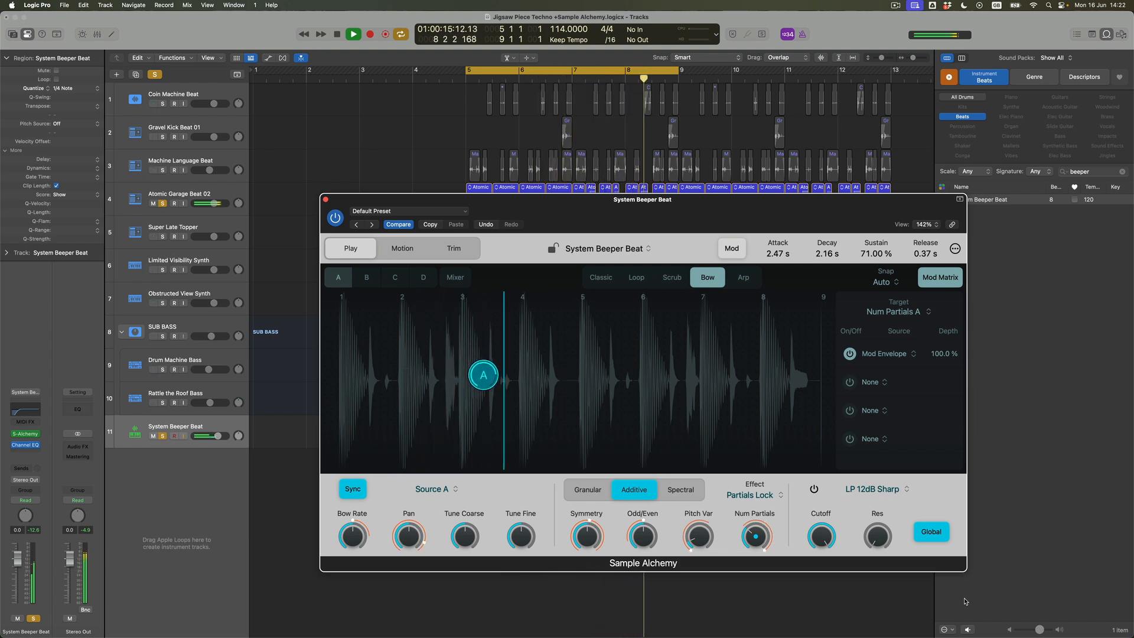
key("space")
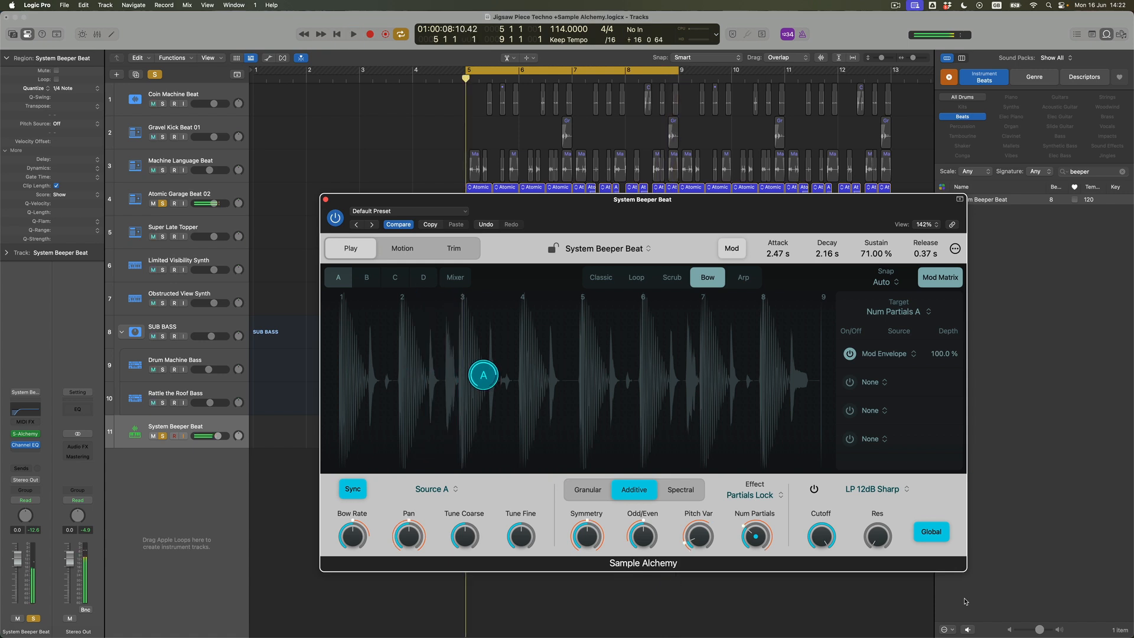
- Reduce the Mod Envelope depth on source A's Num Partials to 55.4% and set Num Partials to 212 while auditioning
mouse_move(761, 526)
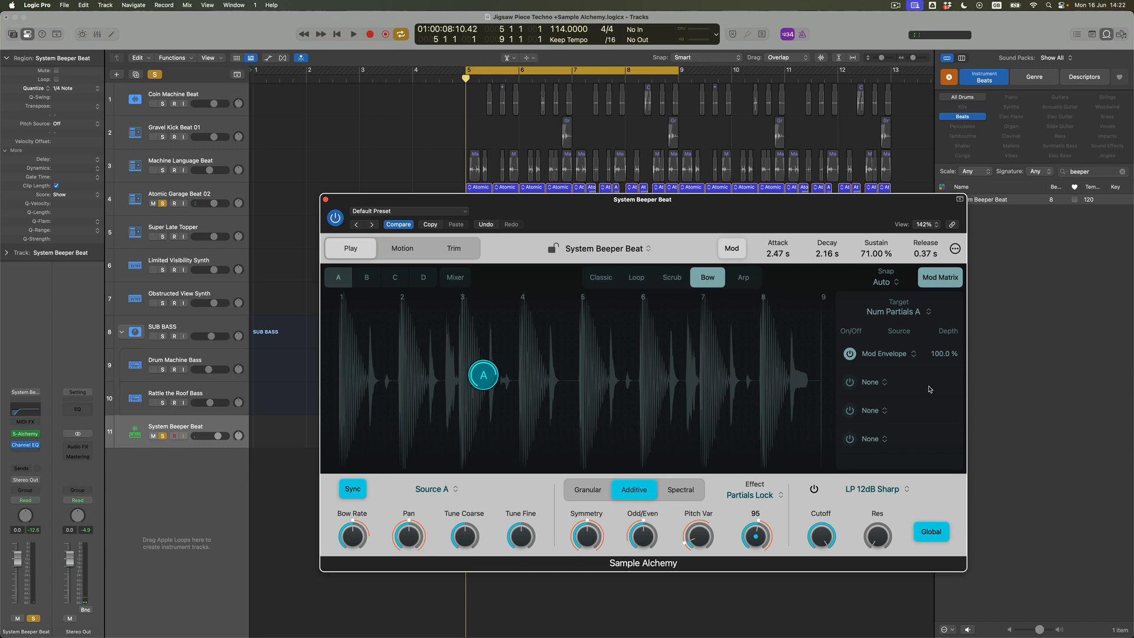
left_click_drag(940, 368, 939, 383)
key("space")
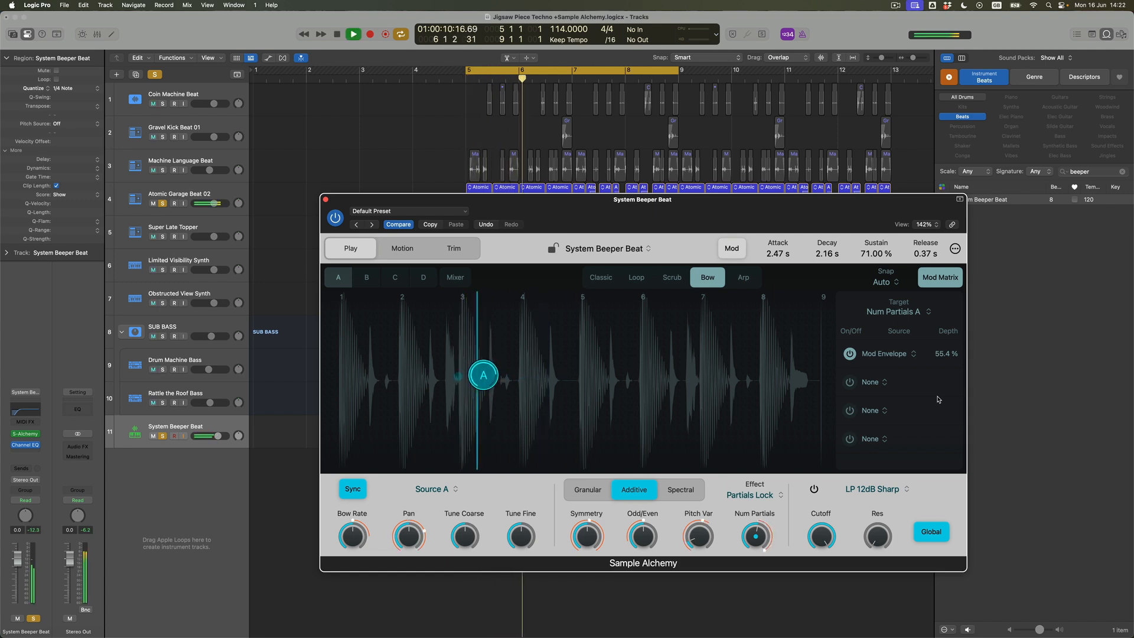
key("space")
left_click_drag(750, 535, 750, 515)
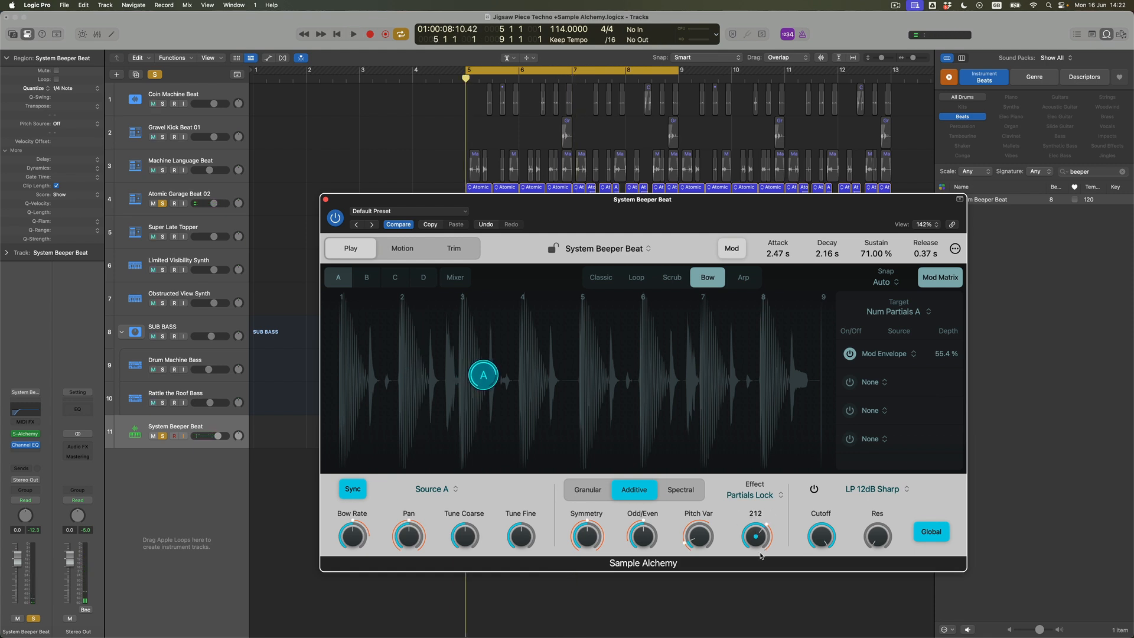
key("space")
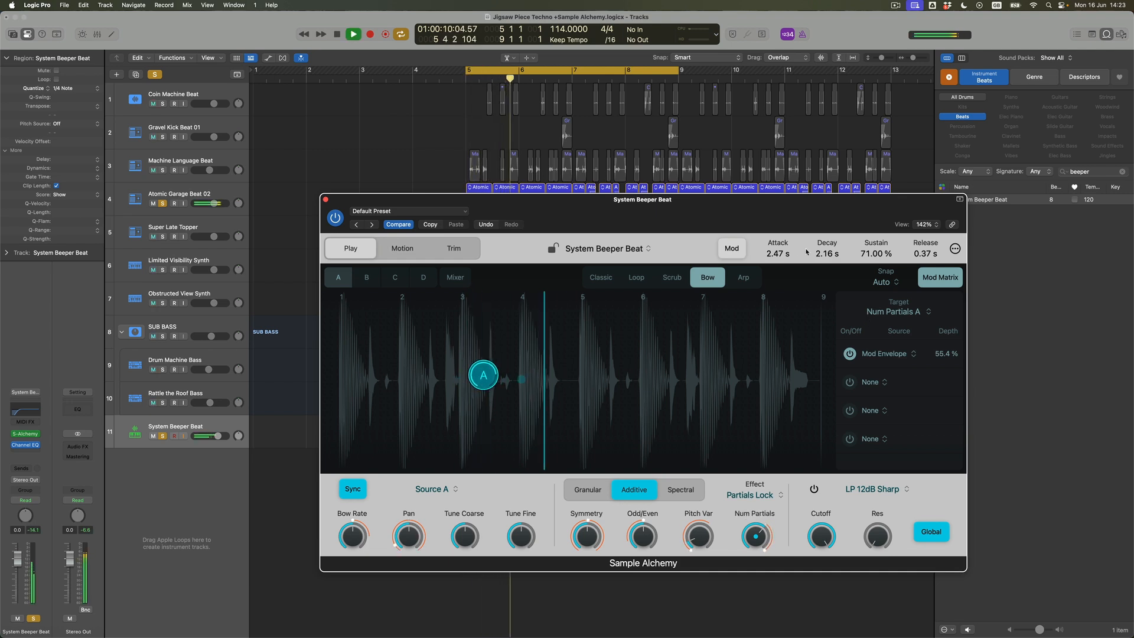
- Set the Mod envelope's decay to 0.55 s and sustain to 44.60% while auditioning the loop
key("space")
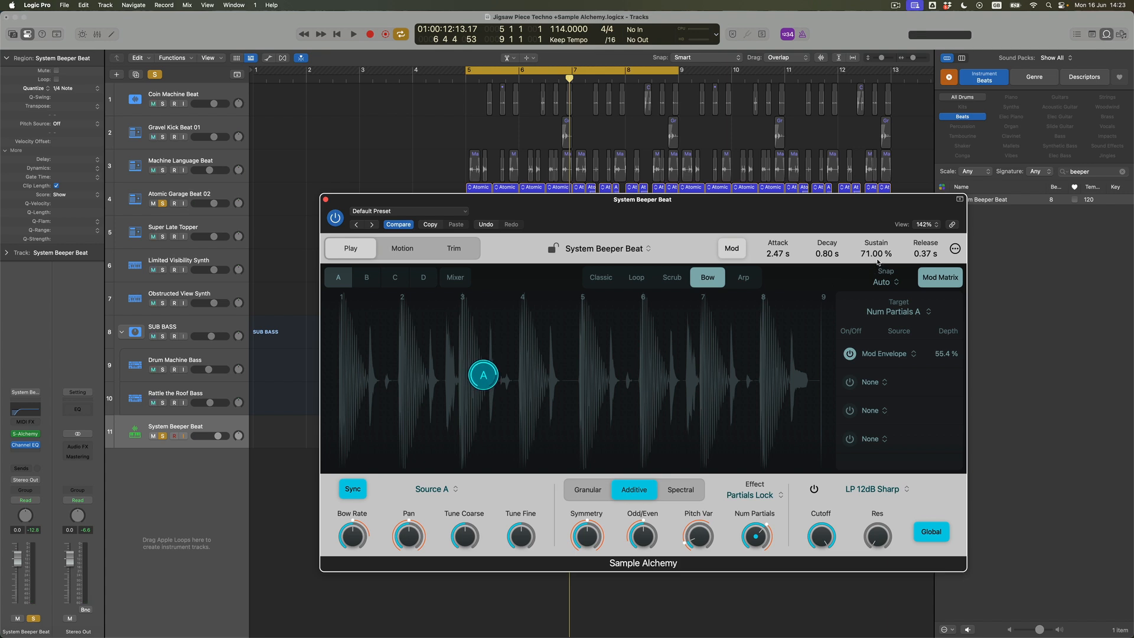
key("space")
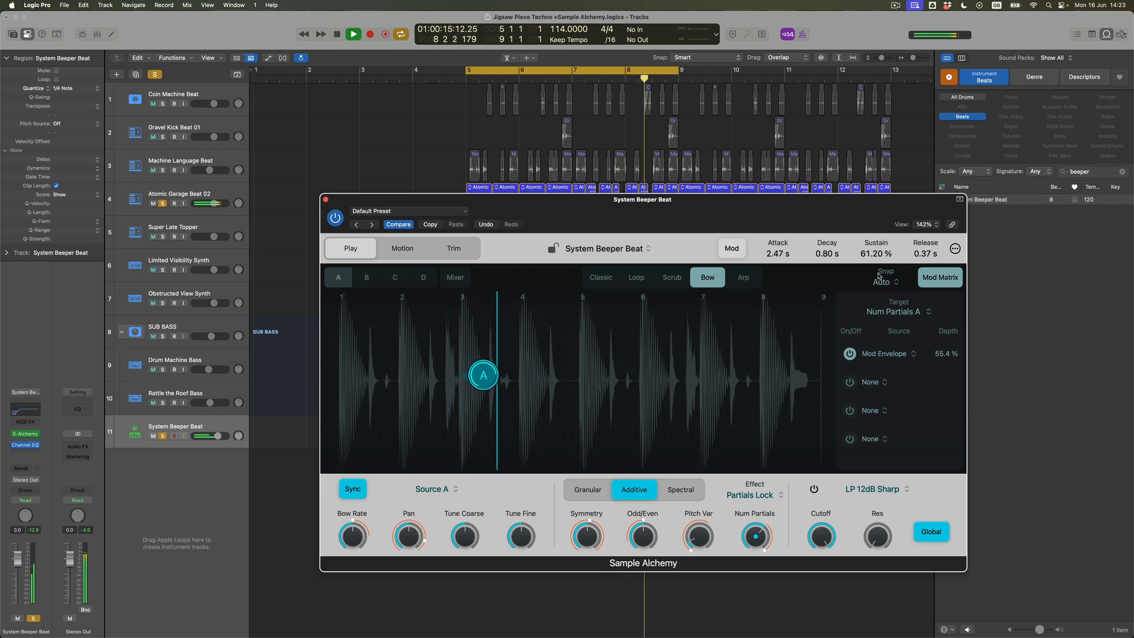
key("space")
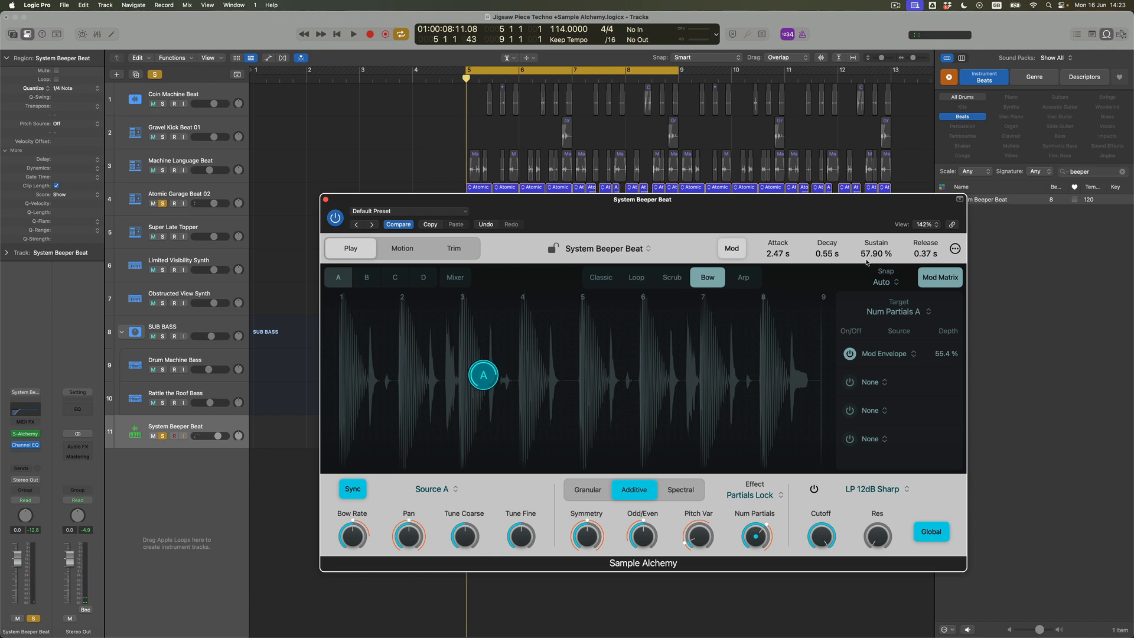
key("space")
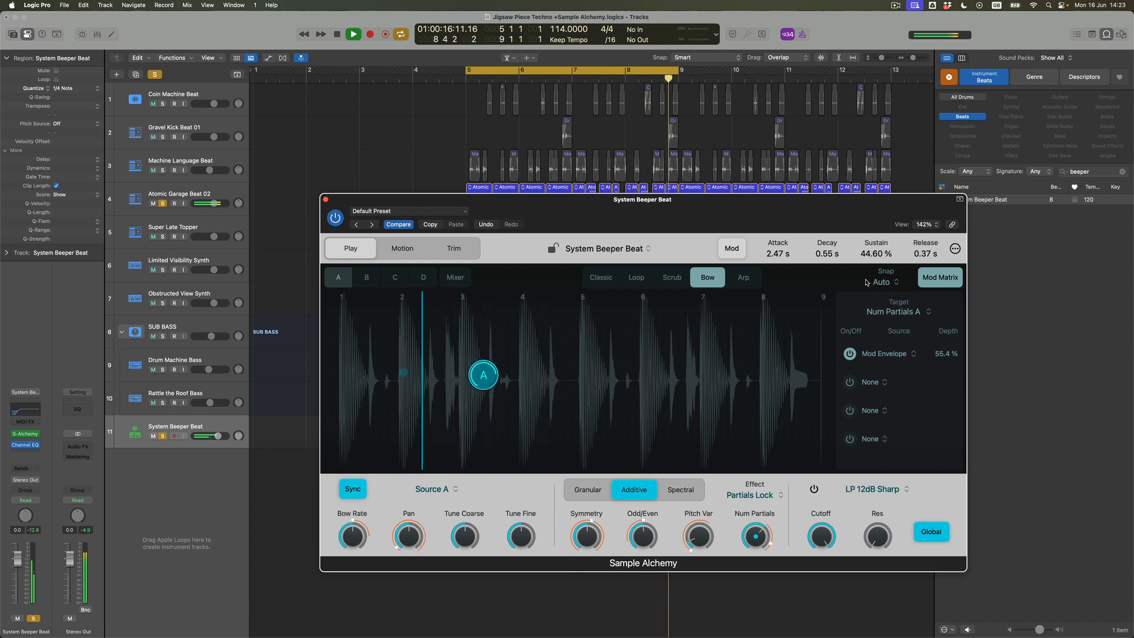
left_click_drag(867, 252, 831, 267)
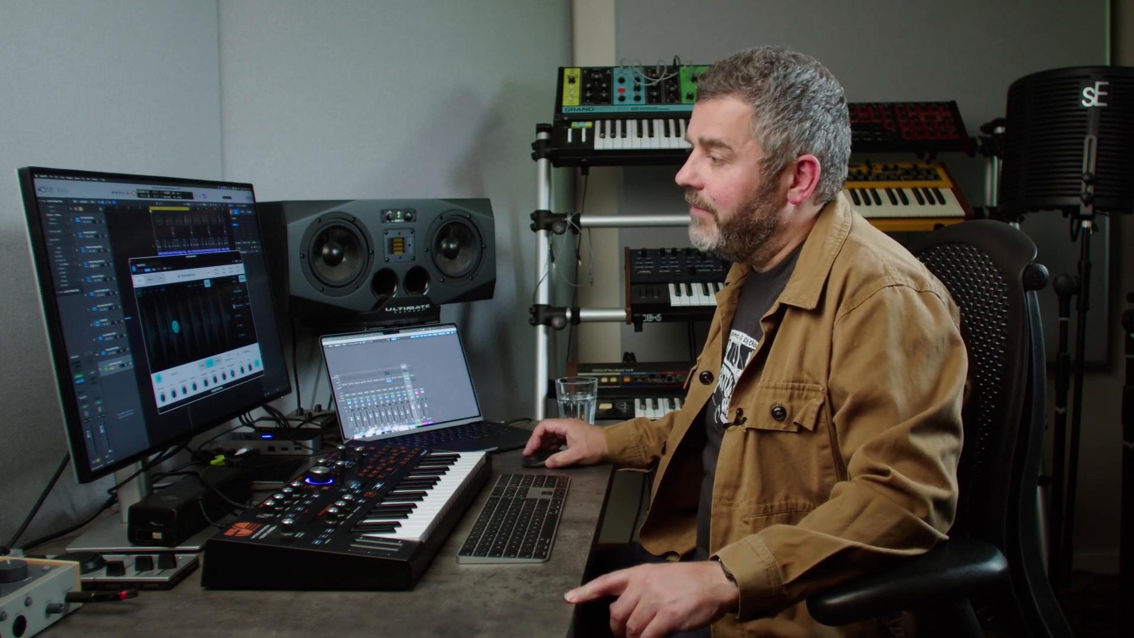
- Close the synth window, extend the cycle range to bar 13 and move both System Beeper Beat regions to start at bar 9
left_click(131, 261)
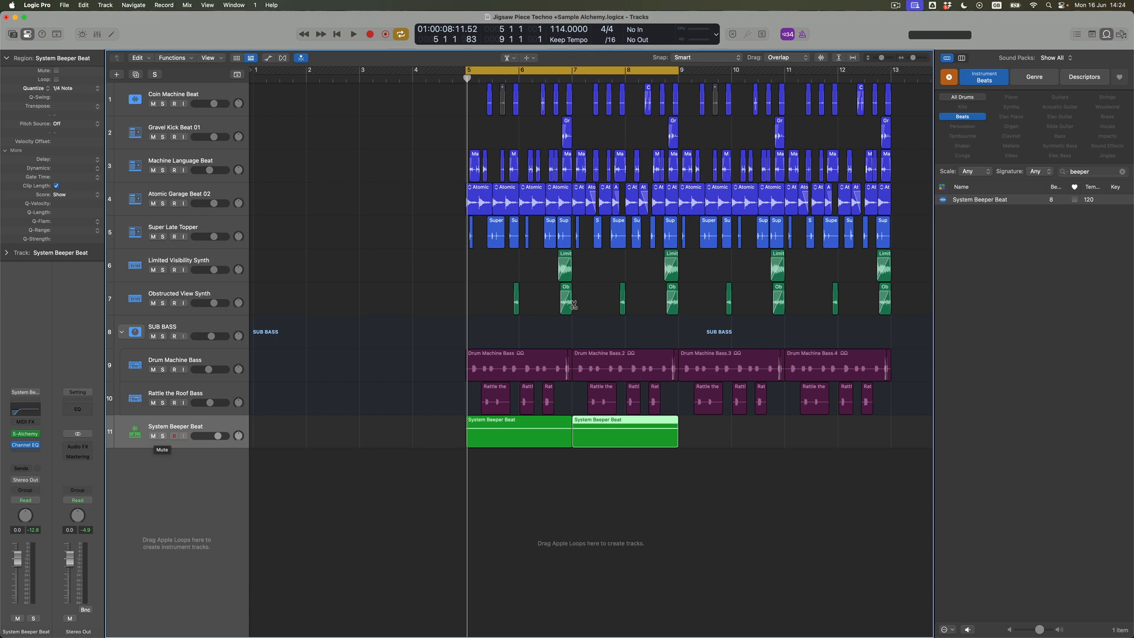
left_click_drag(678, 70, 891, 133)
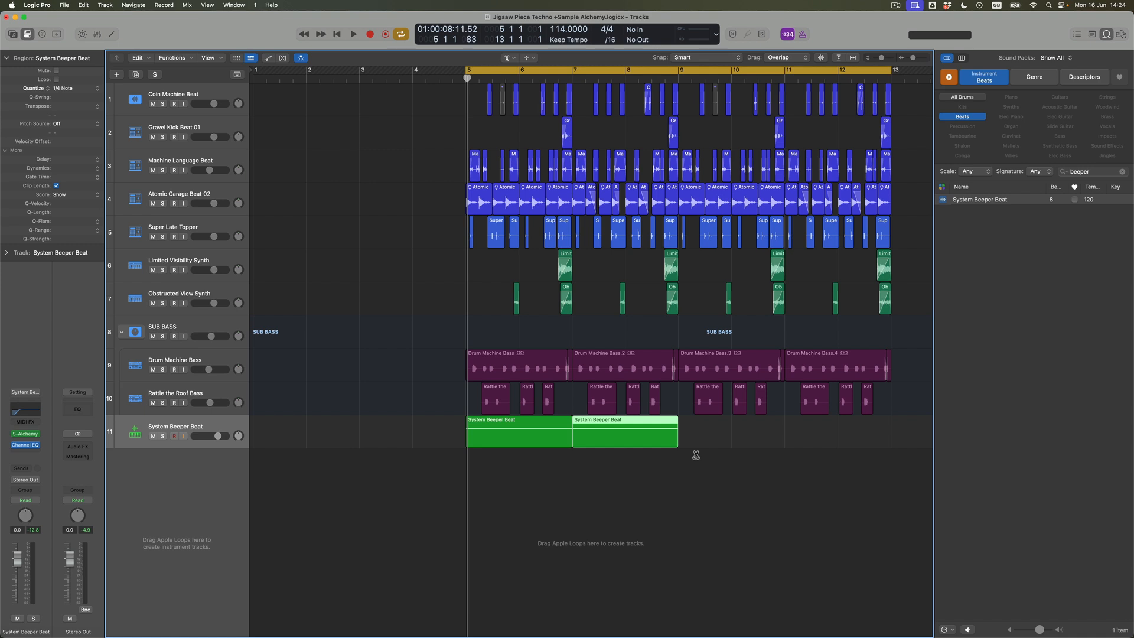
key("t")
left_click(719, 256)
left_click_drag(691, 484, 731, 435)
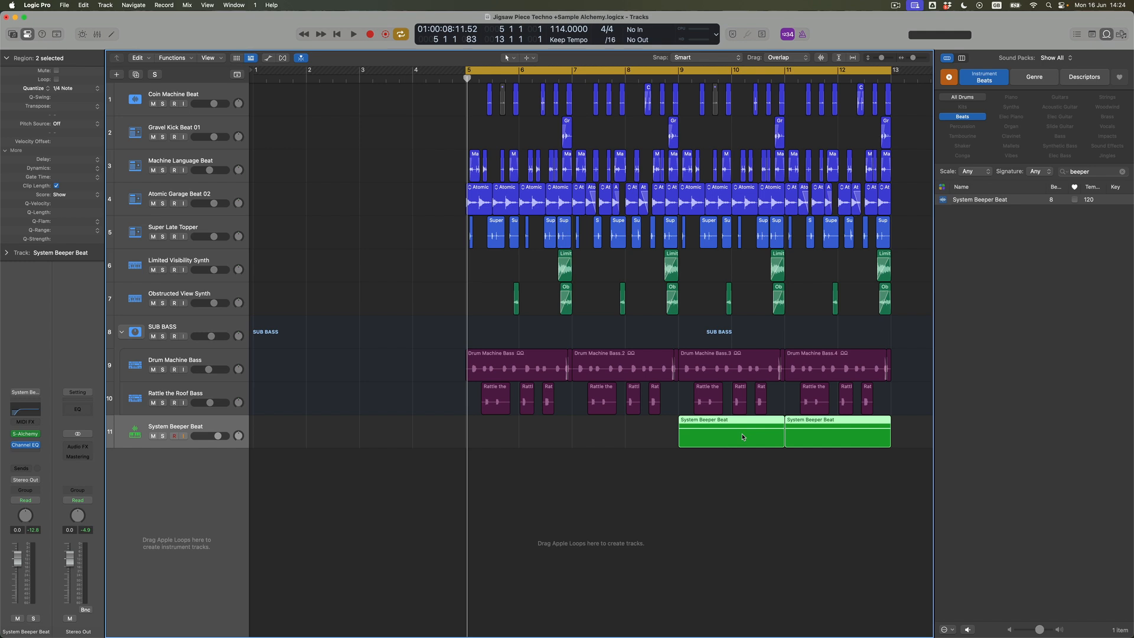
- Play the full arrangement and reopen the Sample Alchemy window on the System Beeper Beat track
key("space")
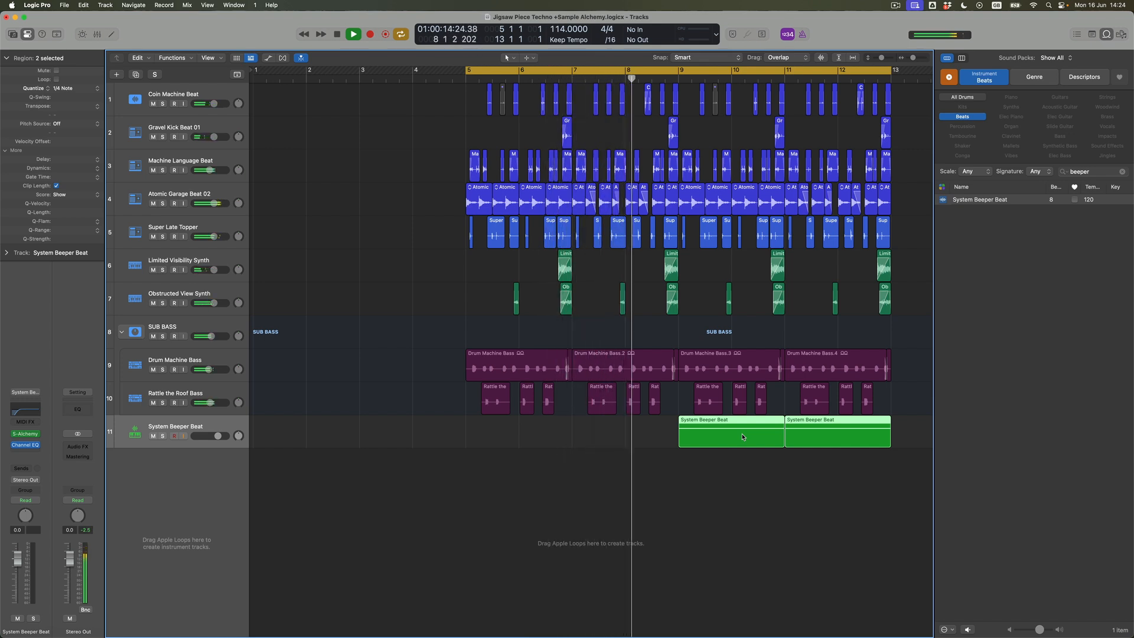
left_click(26, 436)
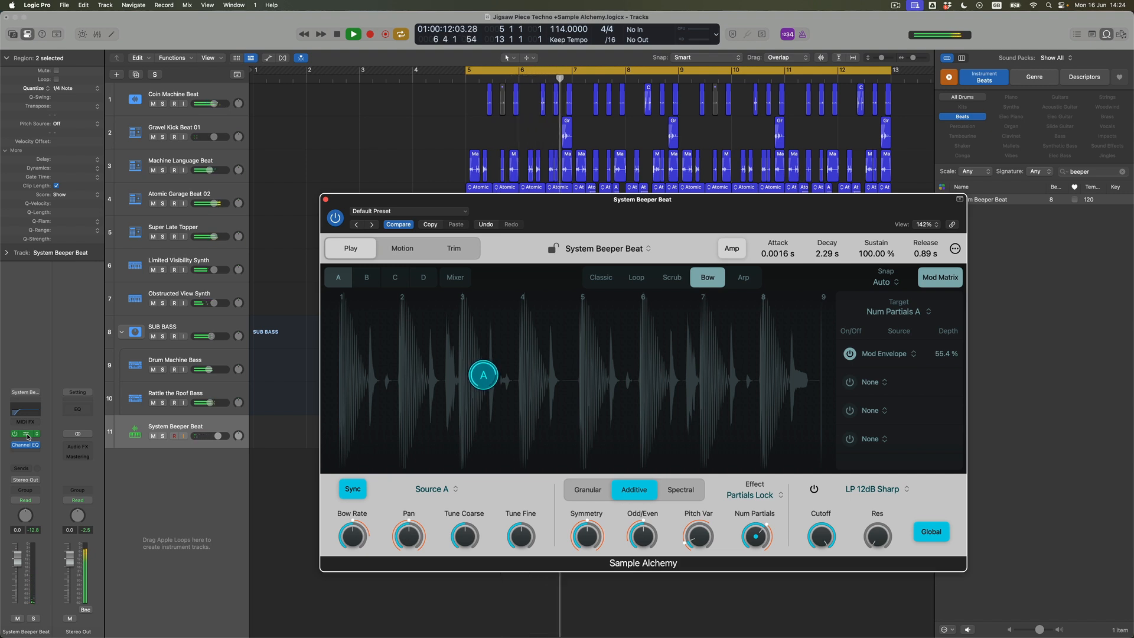
left_click_drag(426, 202, 403, 146)
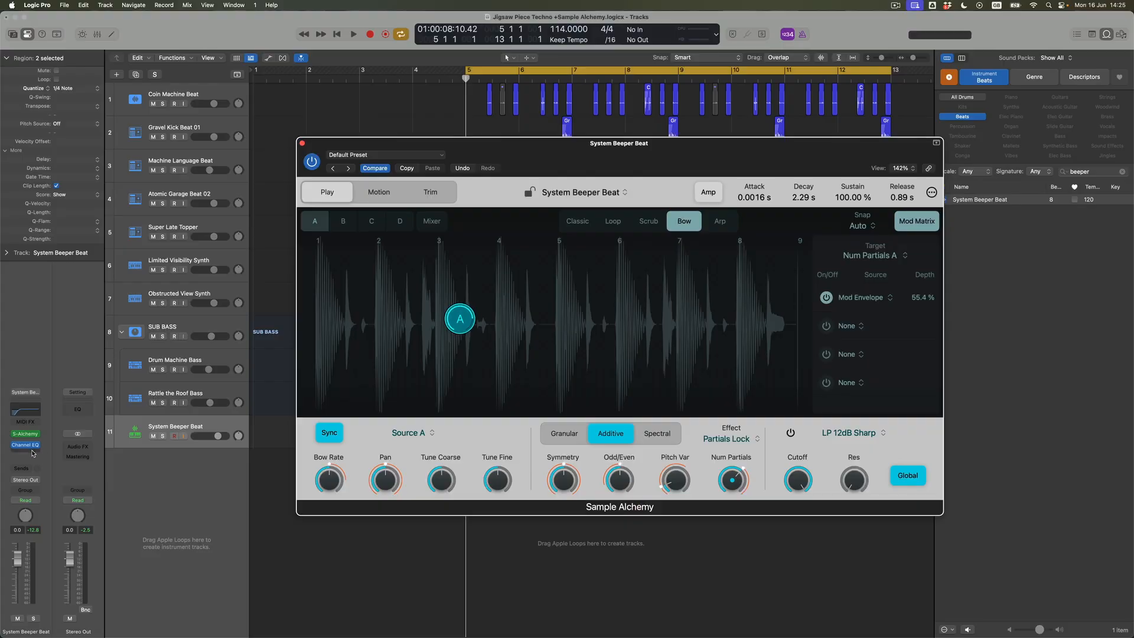
- Insert a Noise Gate after the Channel EQ on the System Beeper Beat track and enlarge its window to 141%
left_click(32, 453)
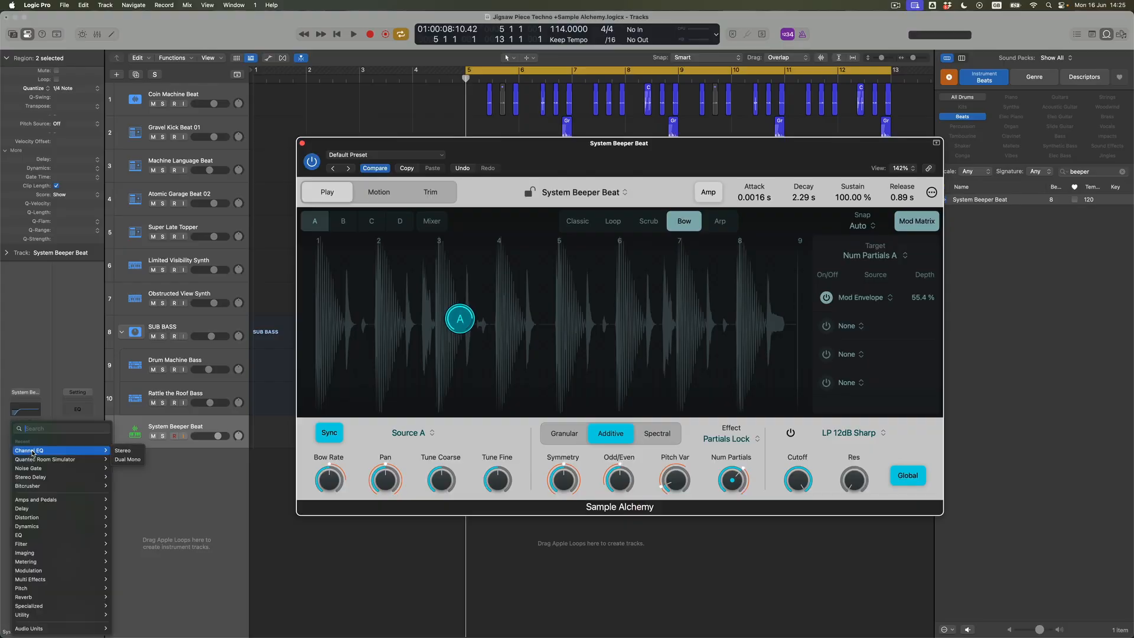
mouse_move(46, 513)
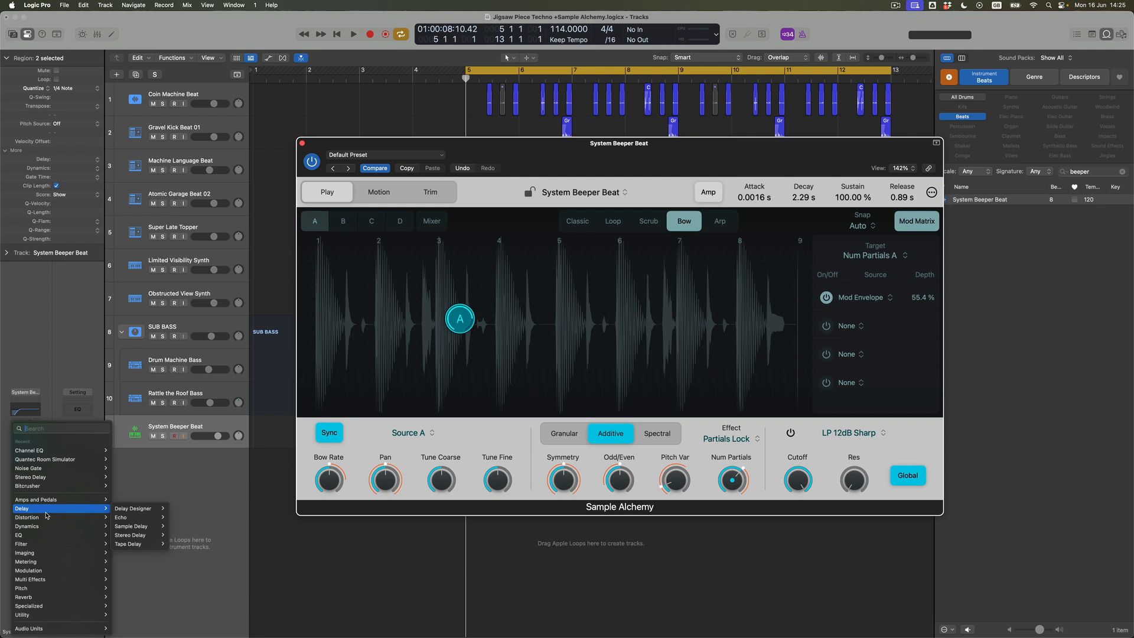
mouse_move(45, 471)
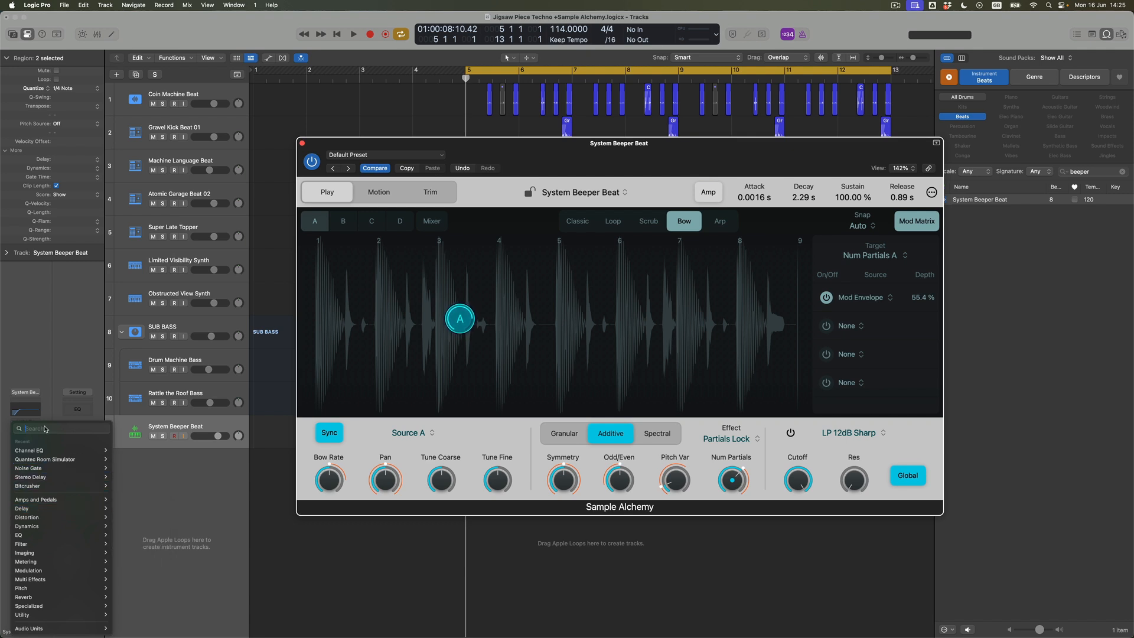
type("gate")
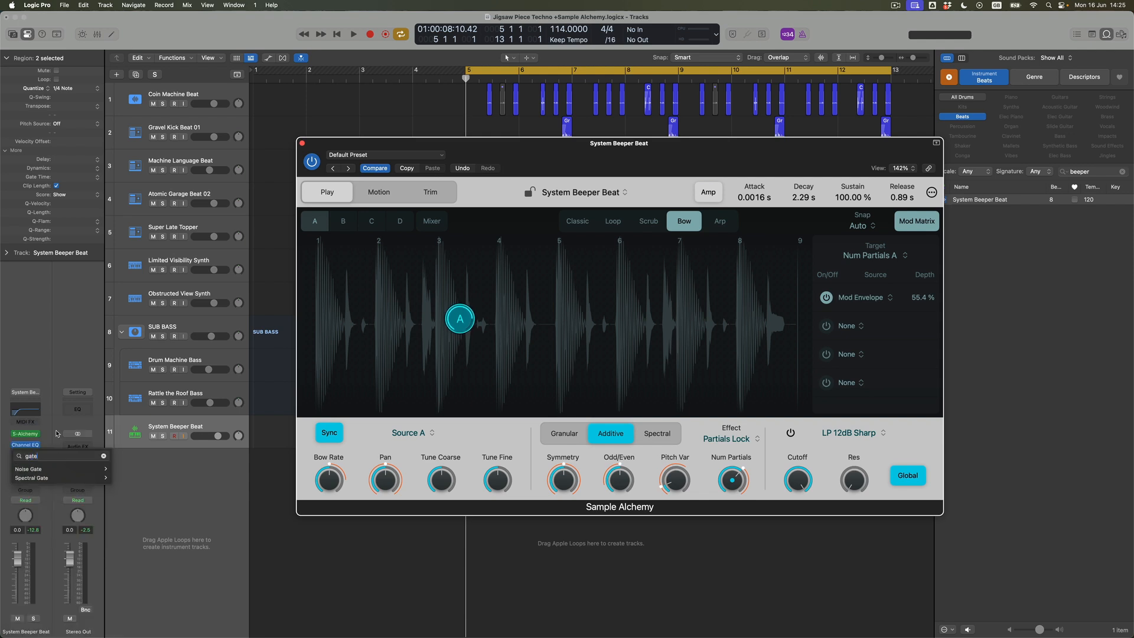
left_click(37, 469)
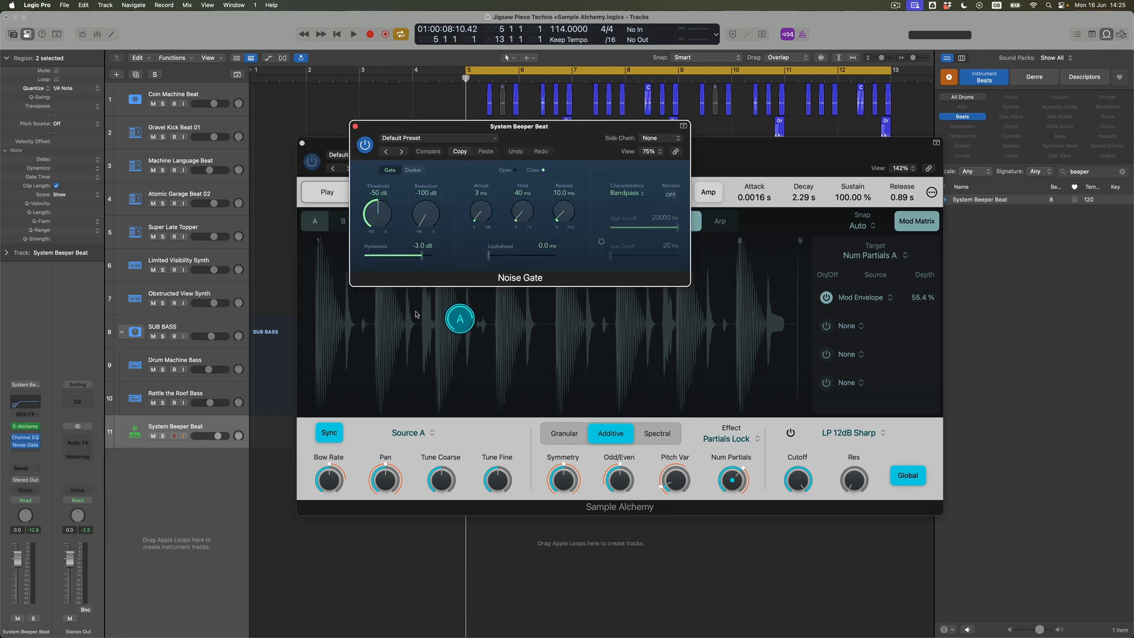
left_click_drag(686, 283, 990, 383)
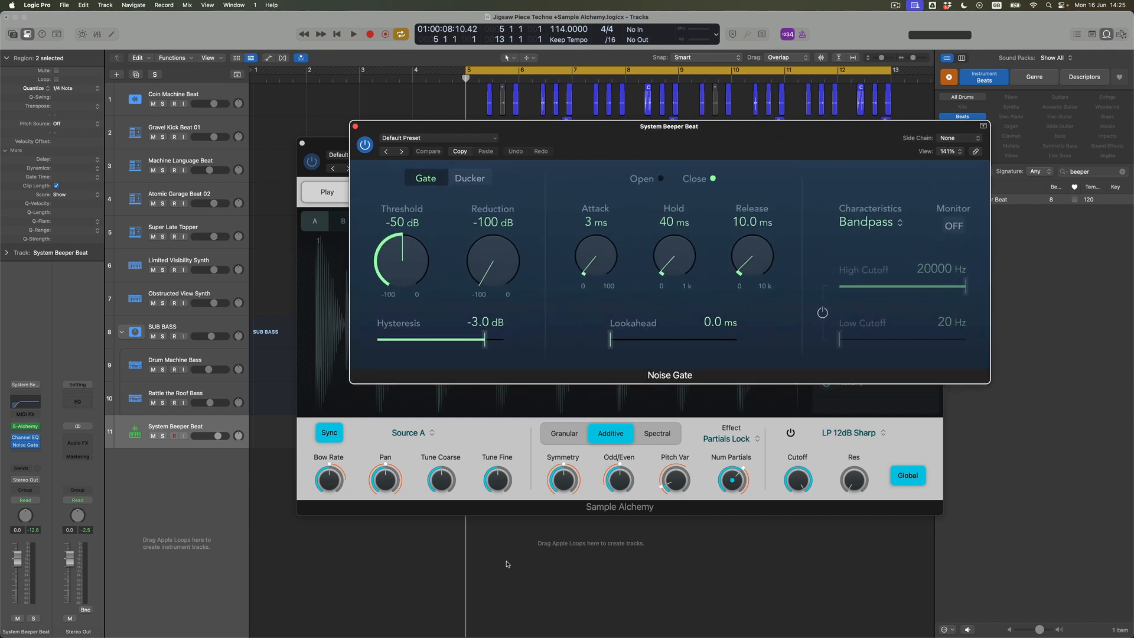
- Solo the System Beeper Beat track, set the cycle range to bars 9–13 and start playback
left_click(162, 437)
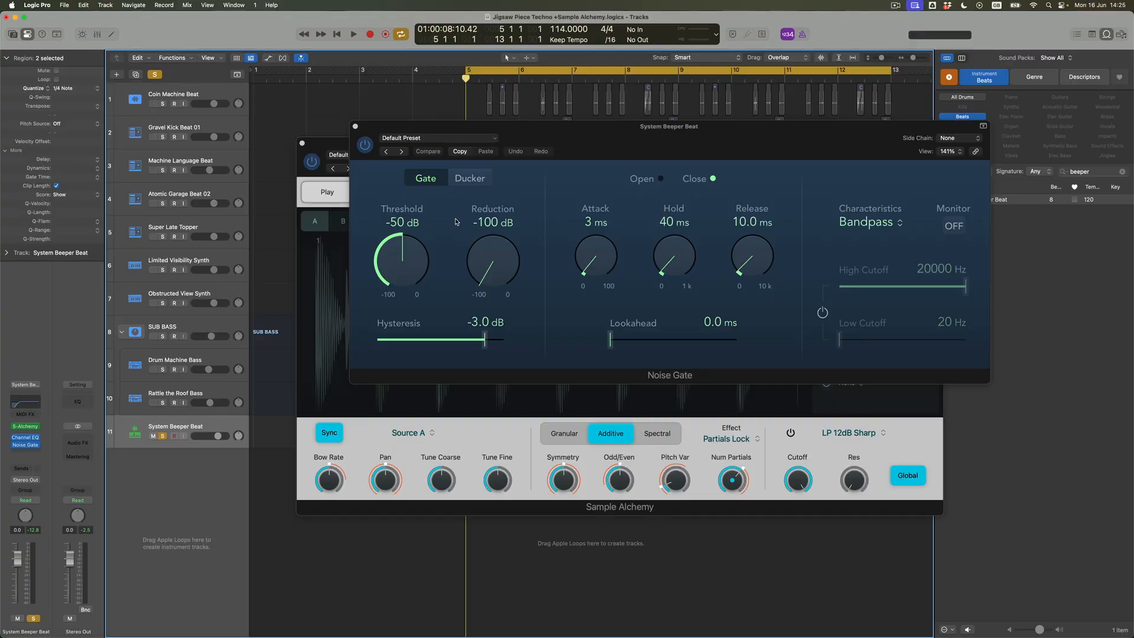
left_click_drag(691, 70, 893, 99)
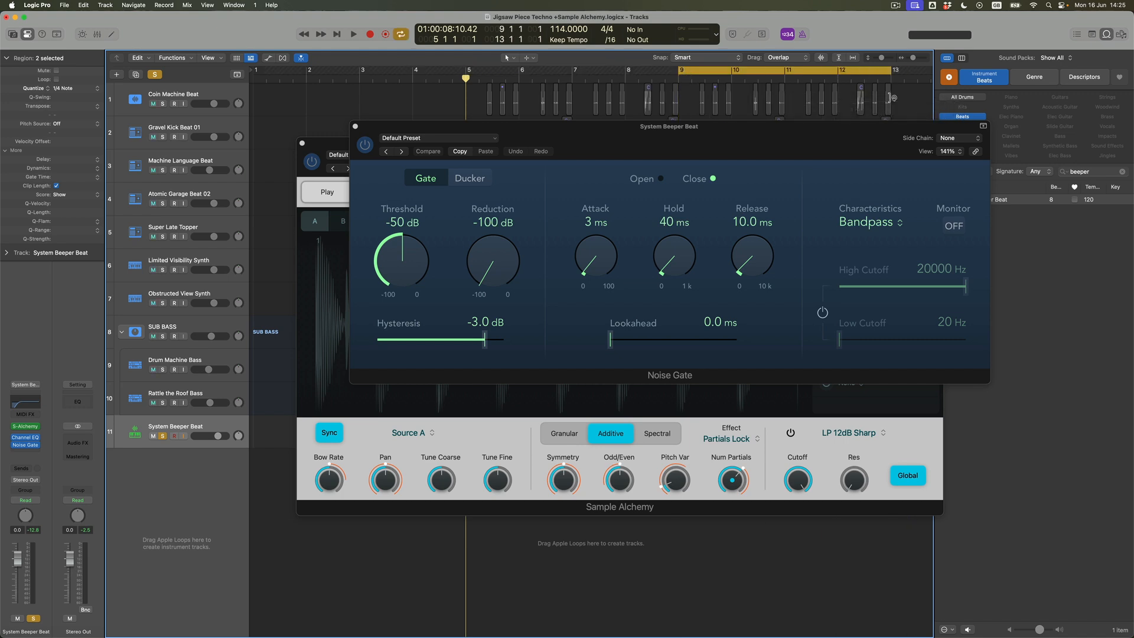
key("space")
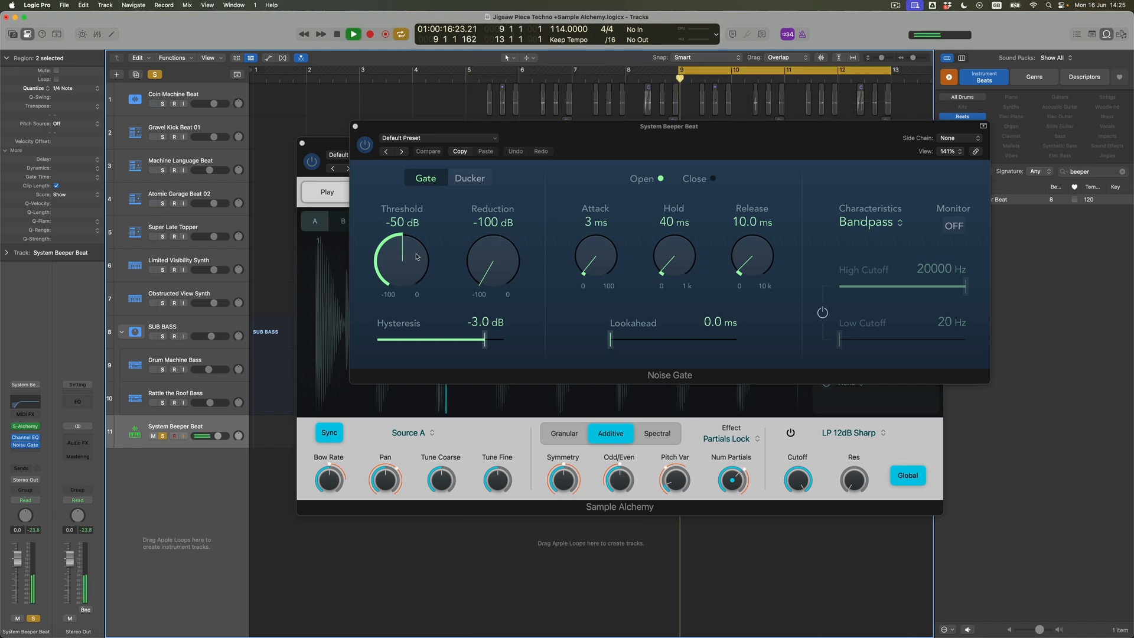
- Set the Noise Gate to -20 dB threshold, 0 ms attack, 100 ms hold, 68.9 ms release and 4.6 ms lookahead during playback
left_click_drag(416, 257, 418, 218)
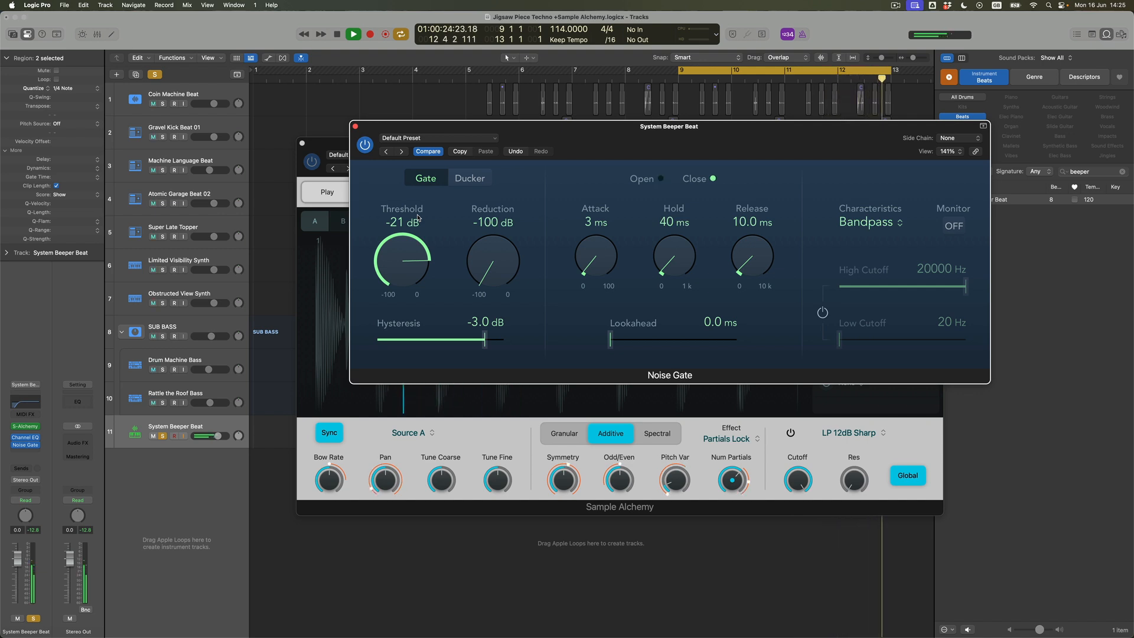
left_click_drag(417, 218, 418, 219)
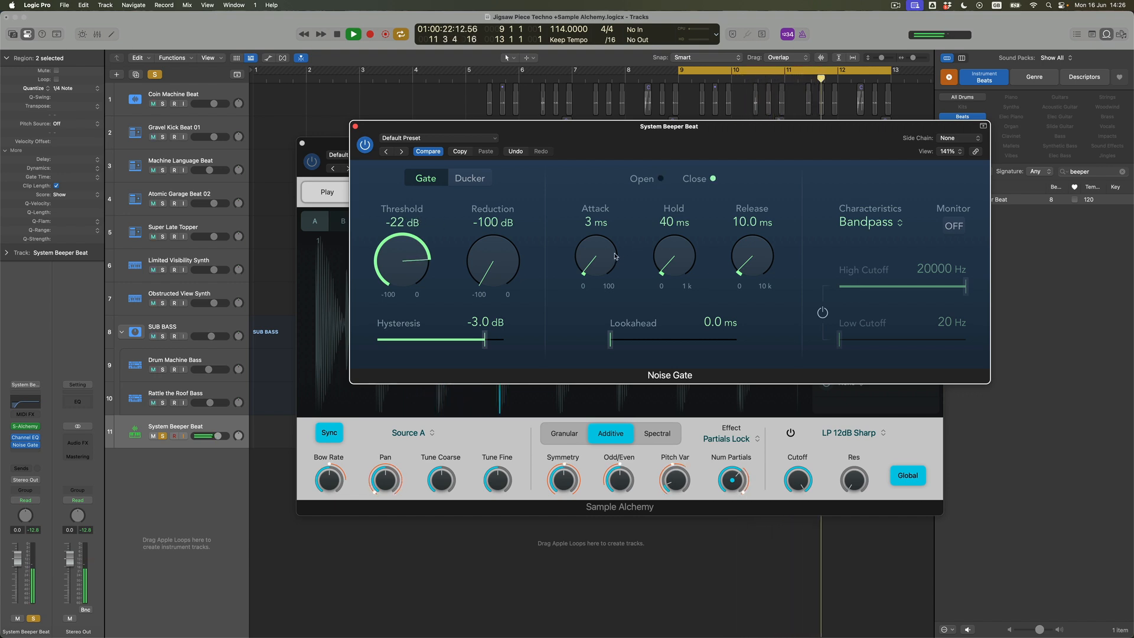
left_click_drag(744, 248, 742, 225)
left_click_drag(611, 340, 643, 338)
left_click_drag(693, 250, 756, 244)
left_click_drag(613, 254, 614, 258)
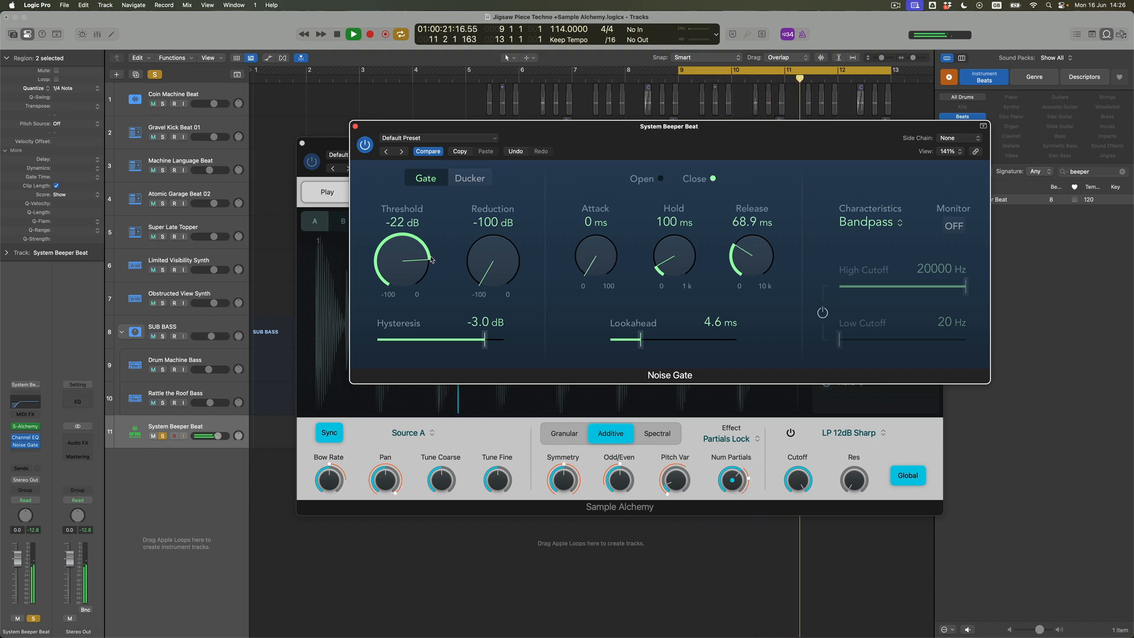
left_click_drag(416, 254, 416, 253)
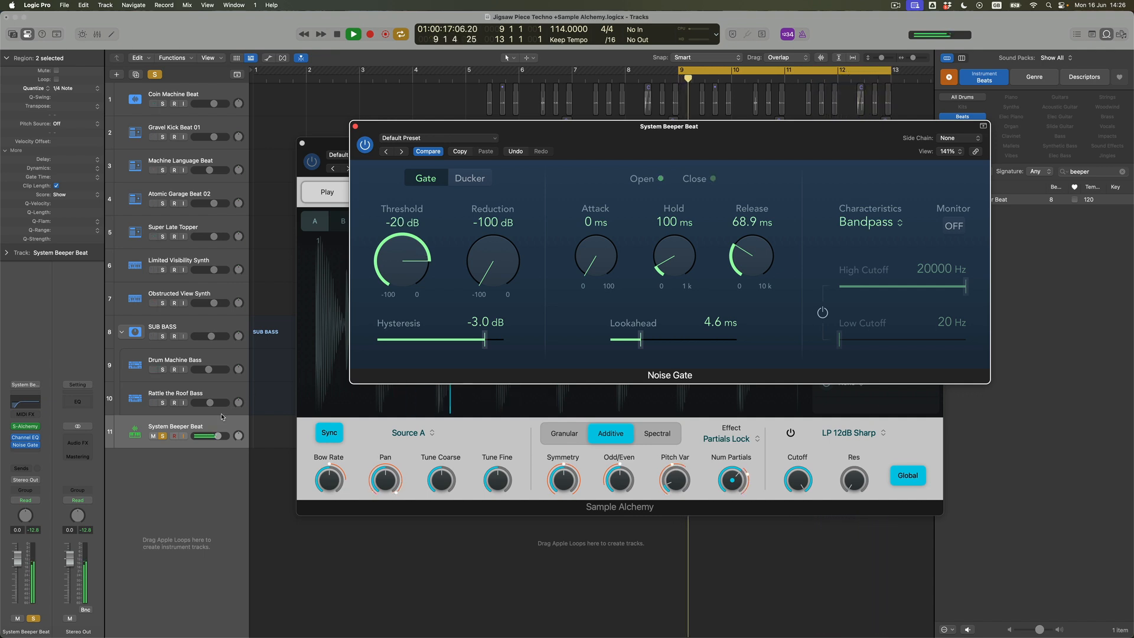
- Unsolo the System Beeper Beat track and bypass its Noise Gate
left_click(164, 437)
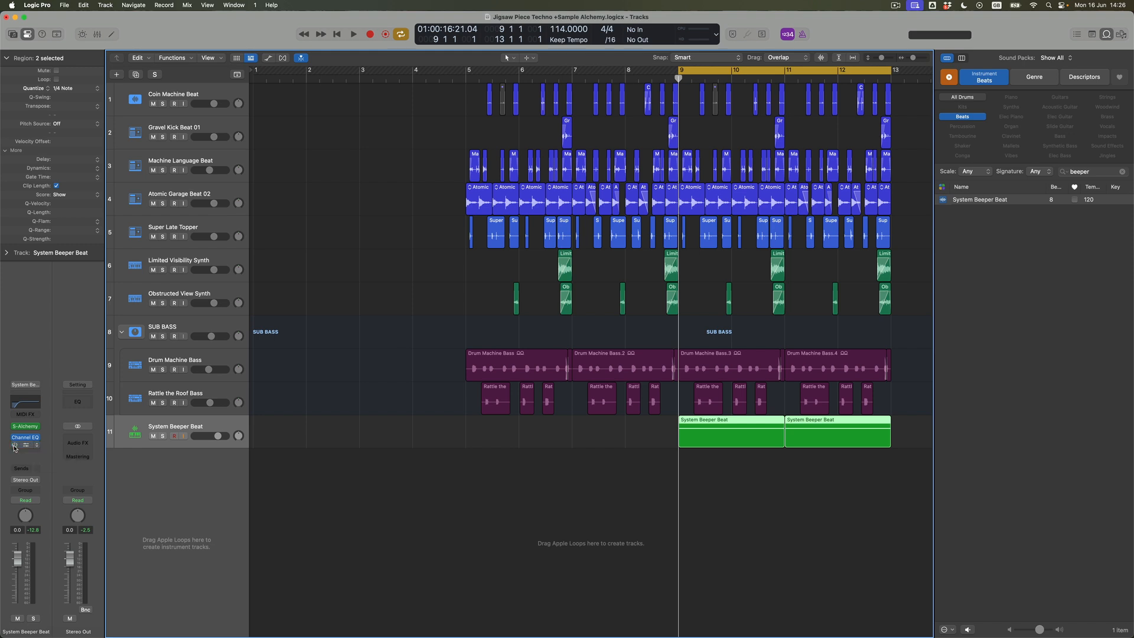
- Bounce both System Beeper Beat regions in place as one file on a new track, named Sample Alchemy Chaos
left_click(732, 506)
left_click_drag(862, 465, 753, 442)
right_click(746, 440)
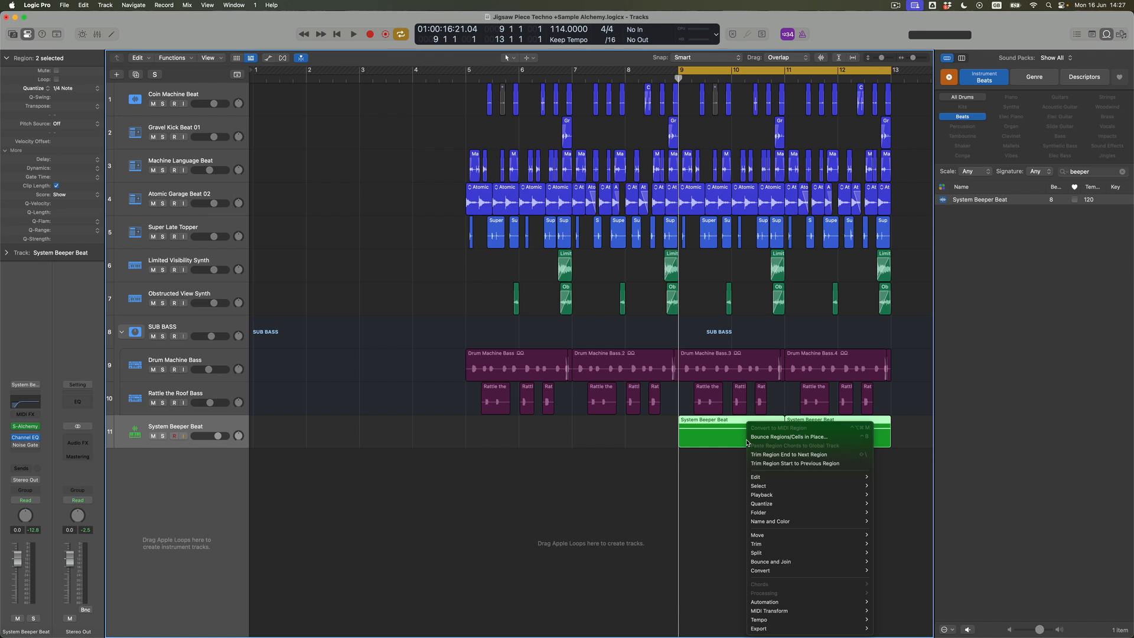
left_click(780, 437)
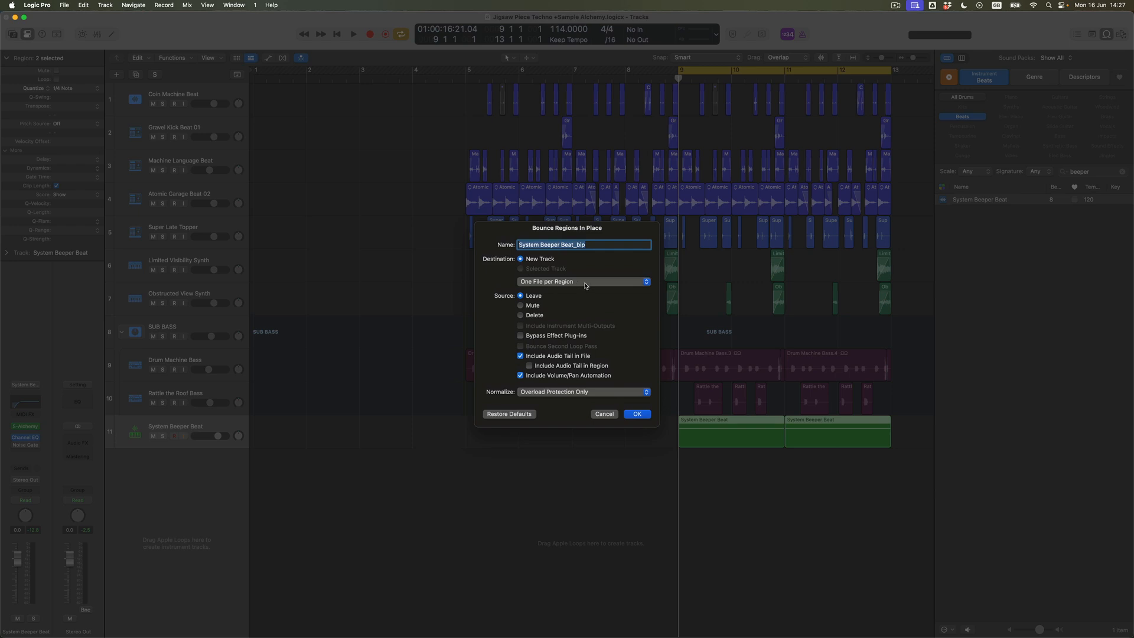
left_click(550, 282)
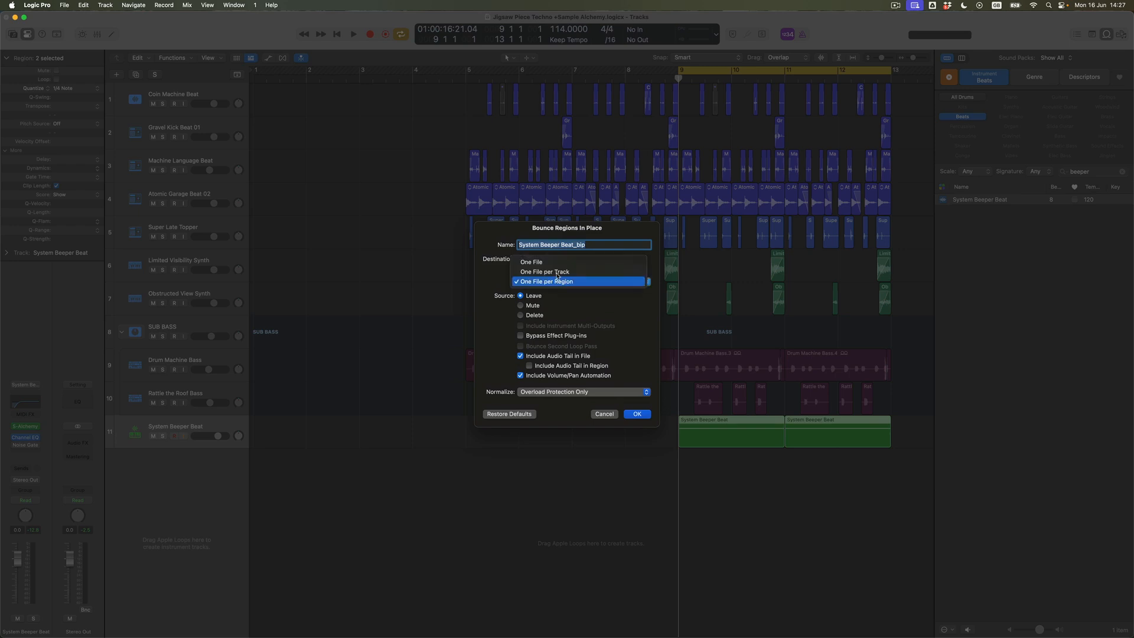
left_click(556, 262)
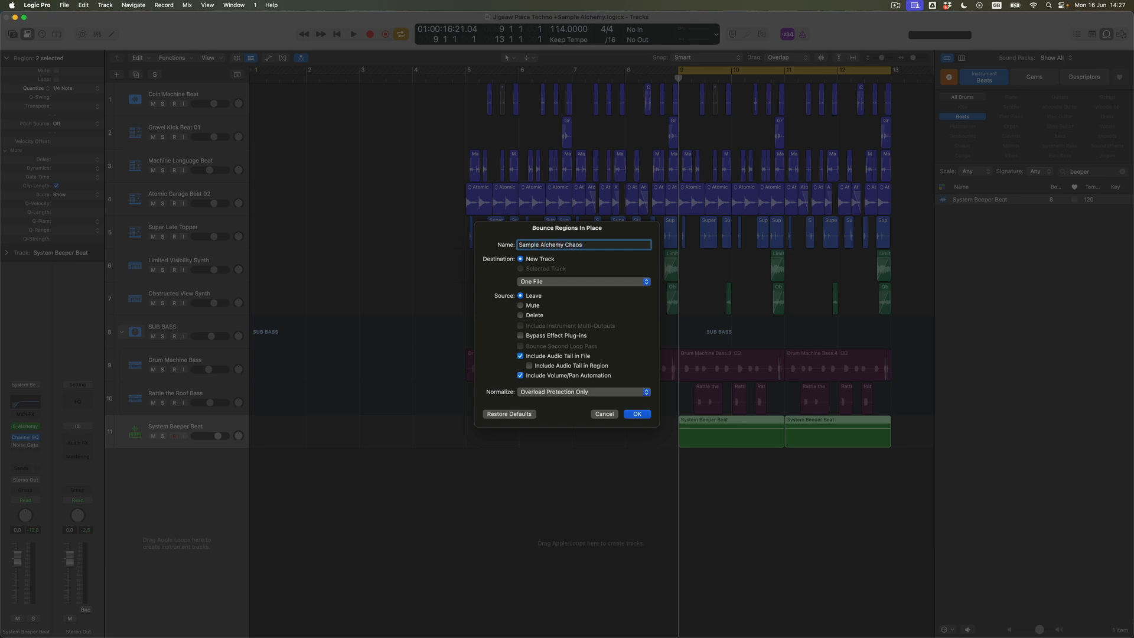
key("Return")
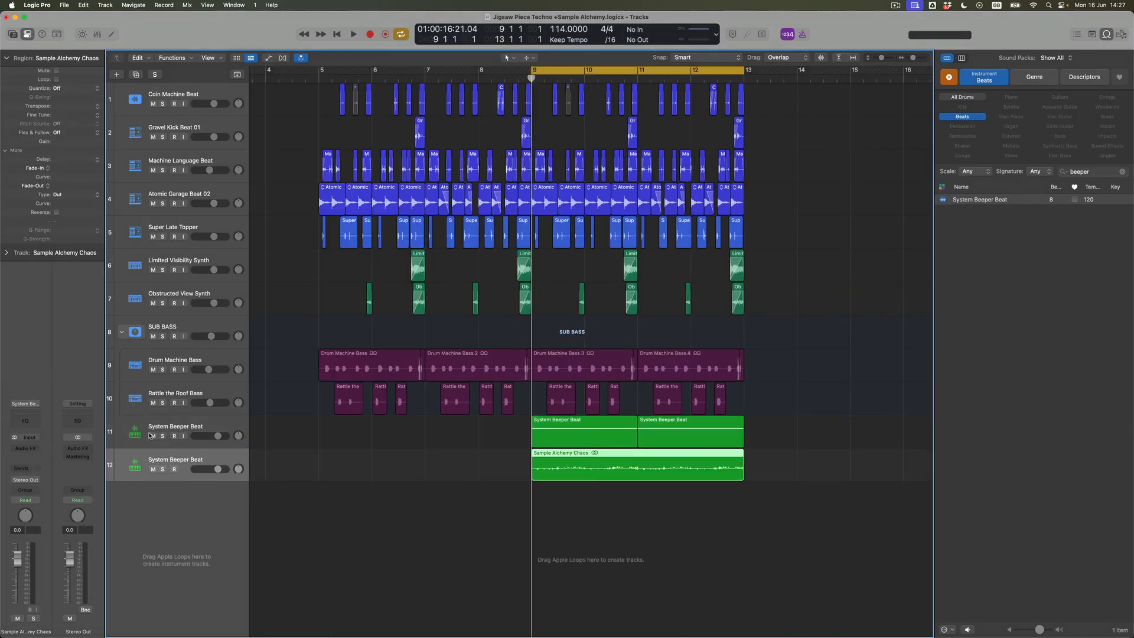
- Mute the original System Beeper Beat track and quantize the Sample Alchemy Chaos region to 1/16 Swing D
left_click(153, 437)
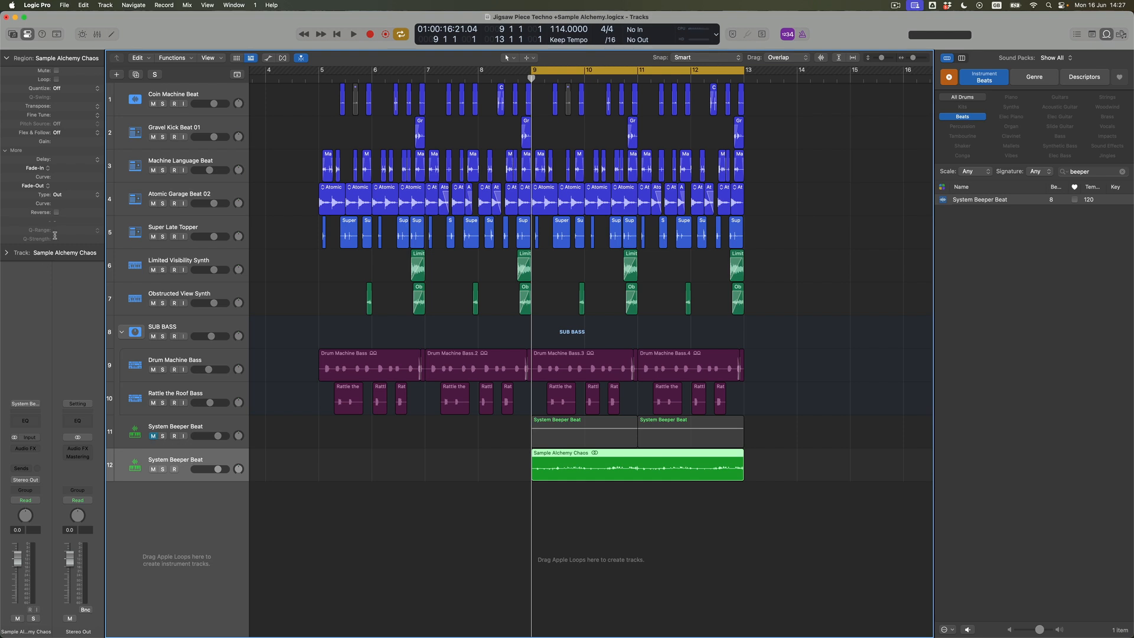
left_click(83, 89)
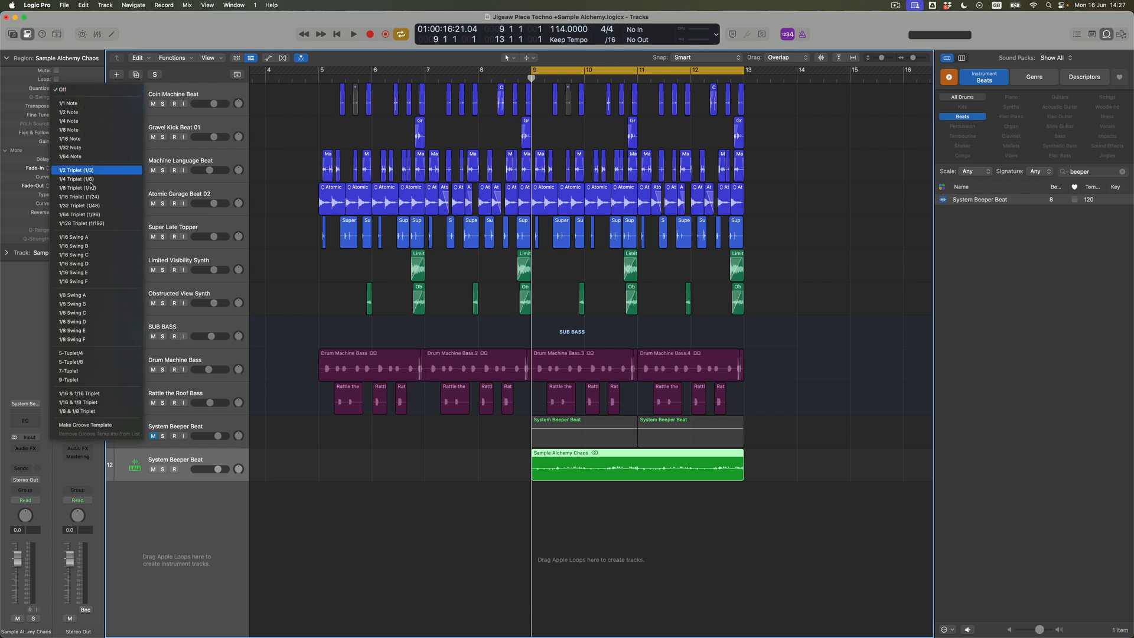
left_click(89, 265)
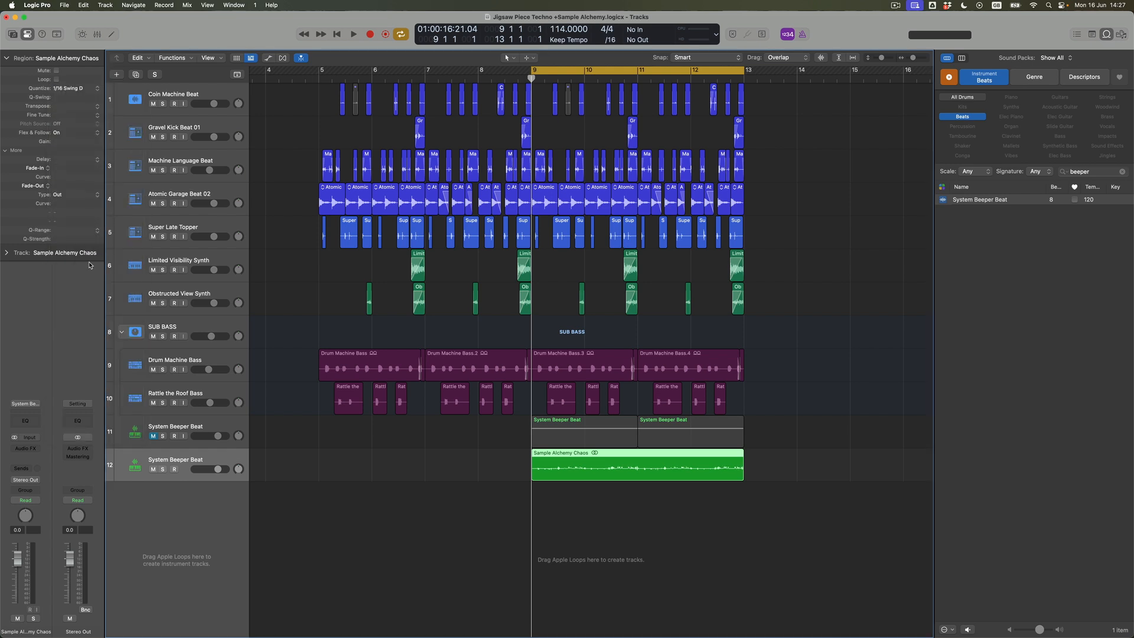
- Solo the bounced Sample Alchemy Chaos track together with Atomic Garage Beat 02 and start playback
key("super+Down")
key("super+Down")
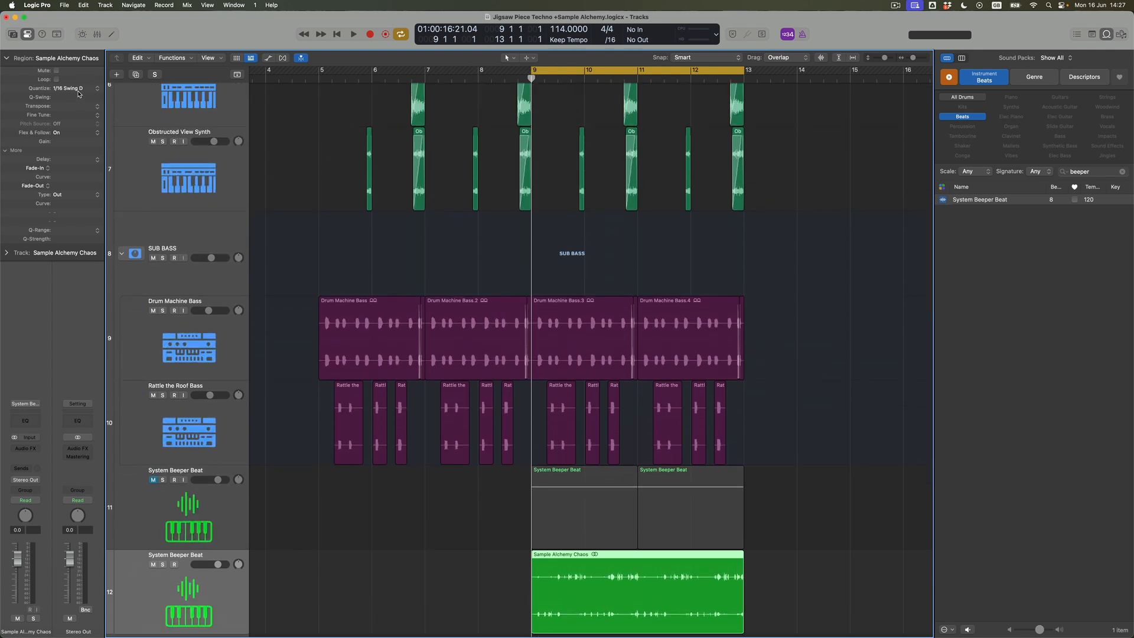
scroll(371, 391, "down", 3)
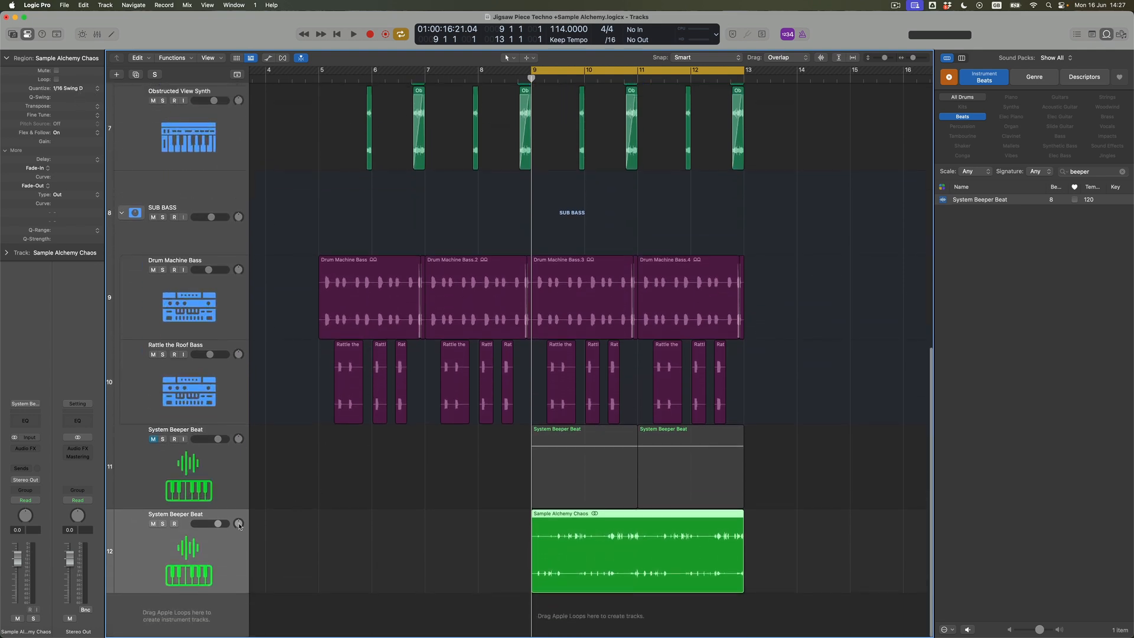
left_click(163, 524)
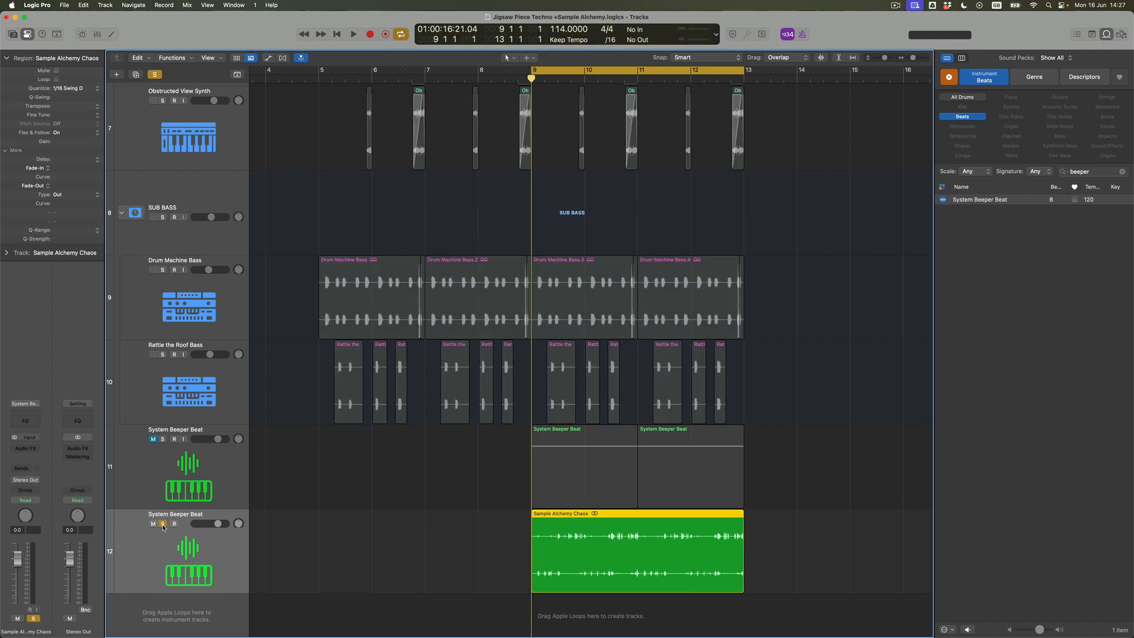
key("super+Up")
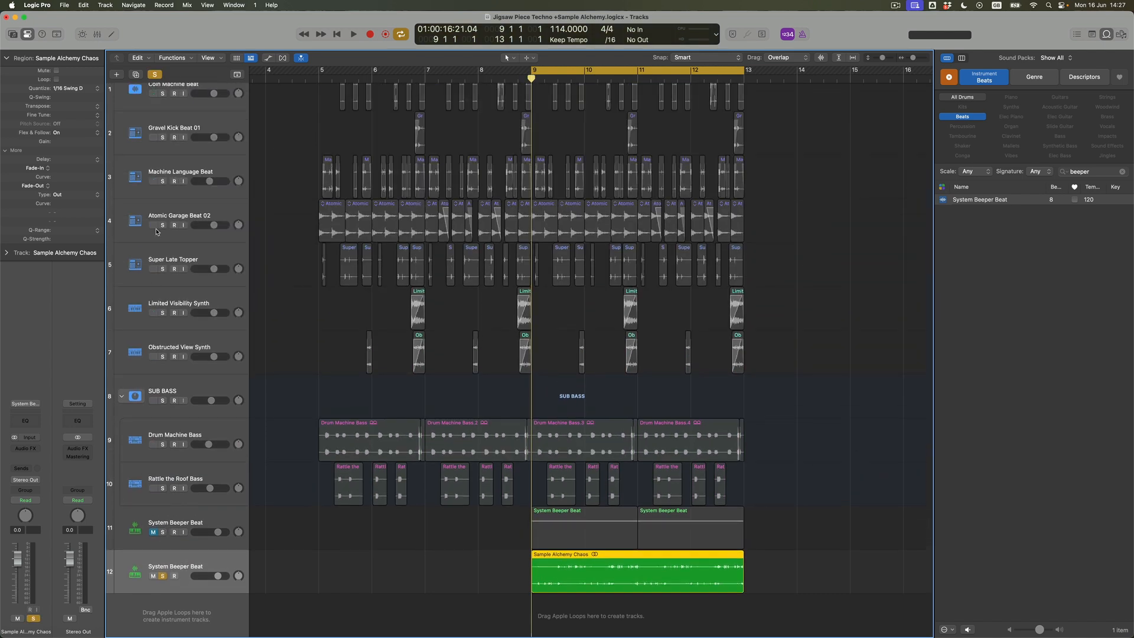
left_click(163, 226)
key("space")
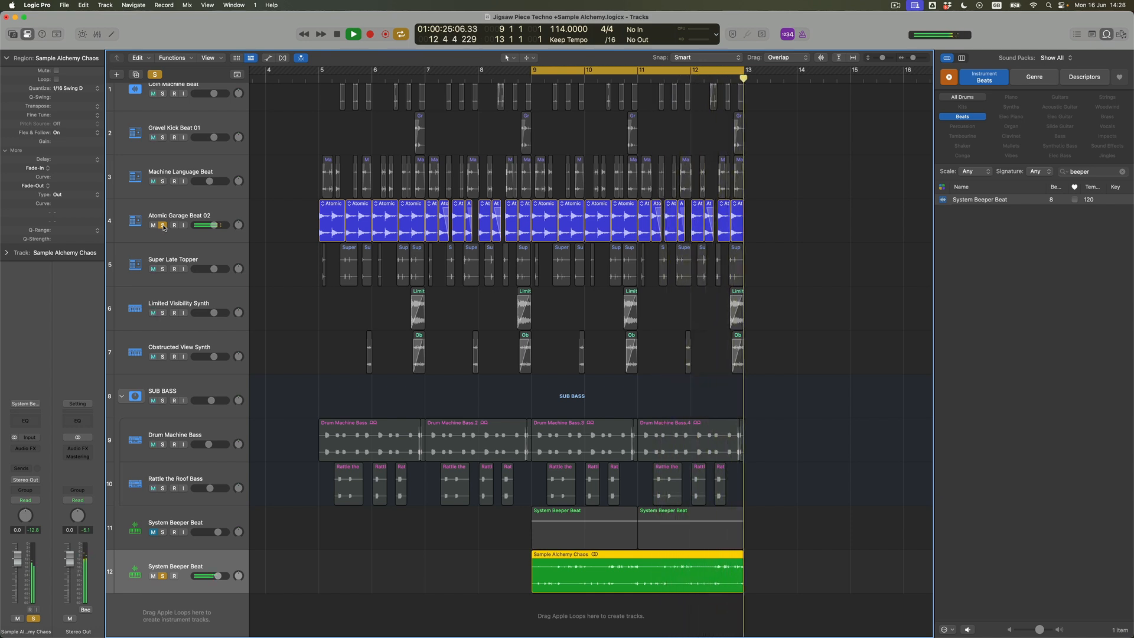
- Add Super Late Topper, Machine Language Beat, Coin Machine Beat and Gravel Kick Beat 01 to the soloed tracks during playback
left_click(163, 270)
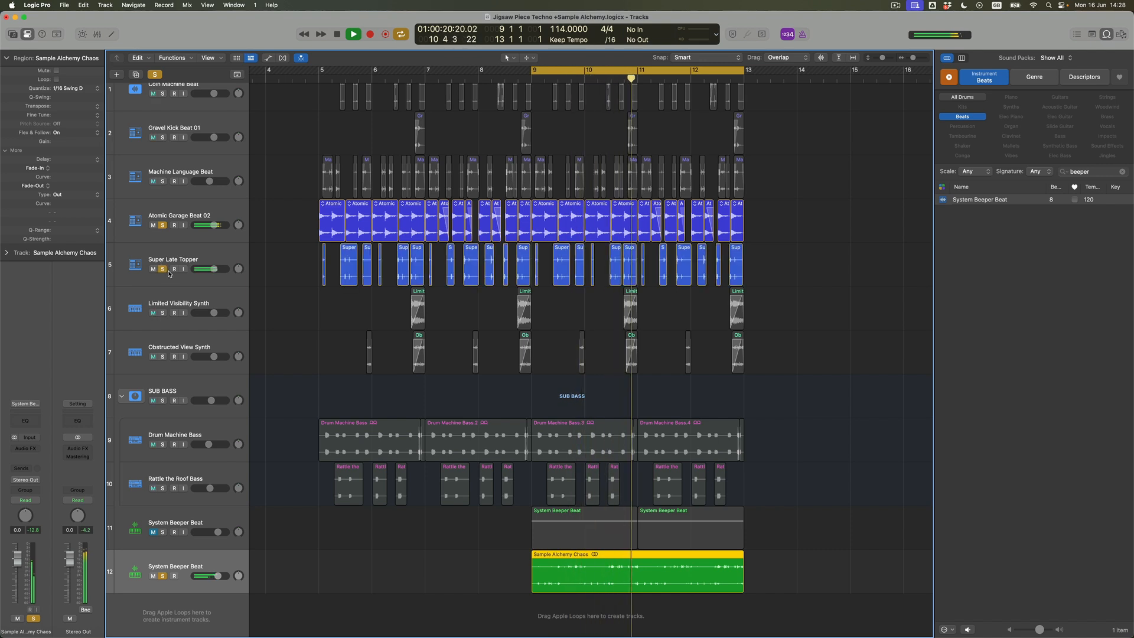
left_click(162, 182)
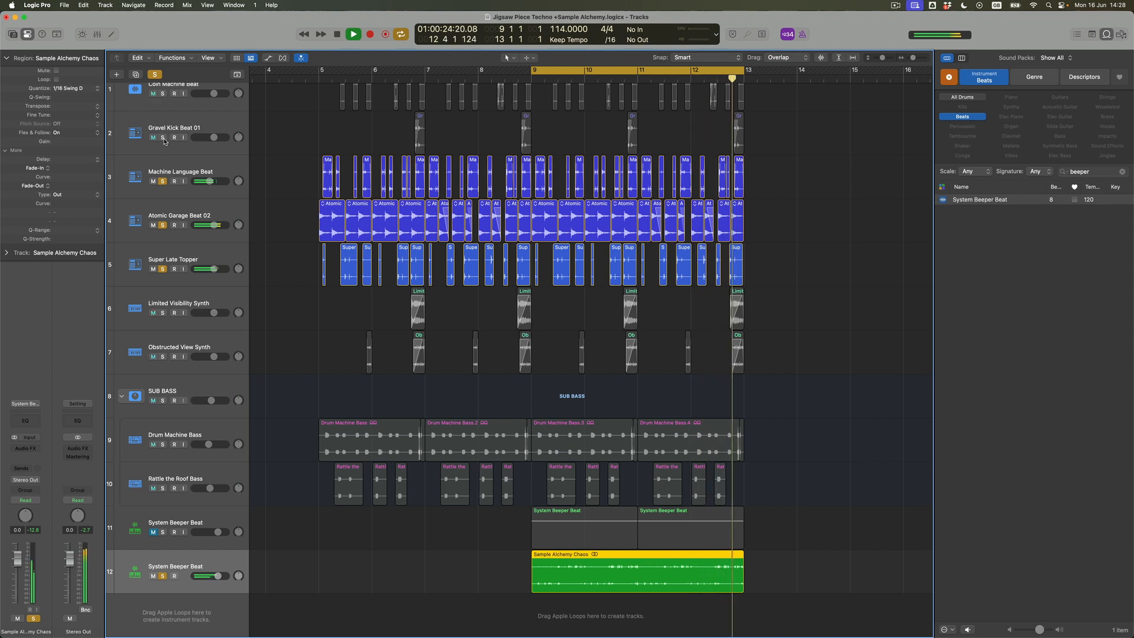
scroll(189, 175, "up", 1)
left_click(163, 110)
left_click(165, 154)
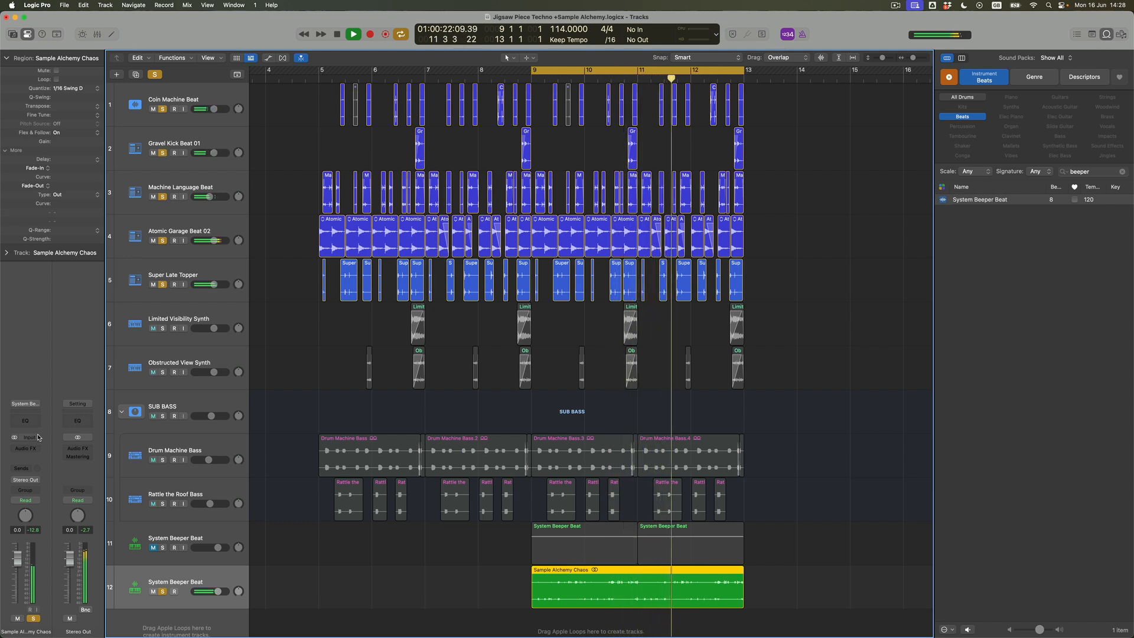
- Insert a stereo Noise Gate on the Sample Alchemy Chaos track with -24 dB threshold, 0 ms attack, 30 ms hold, 26.0 ms release and 4.6 ms lookahead
left_click(40, 453)
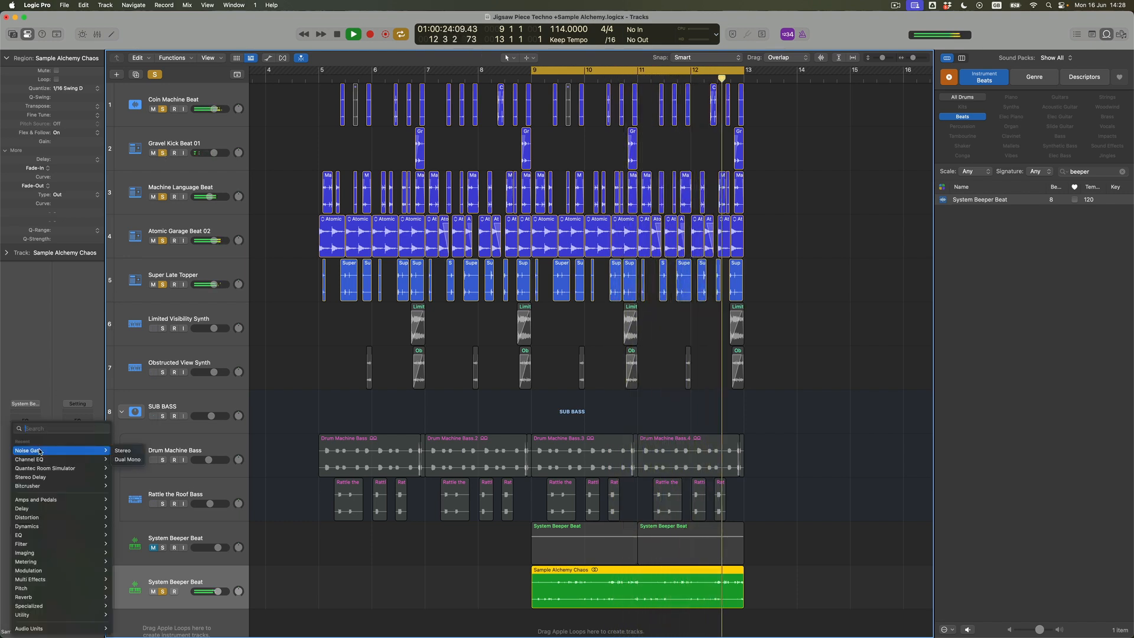
left_click(116, 452)
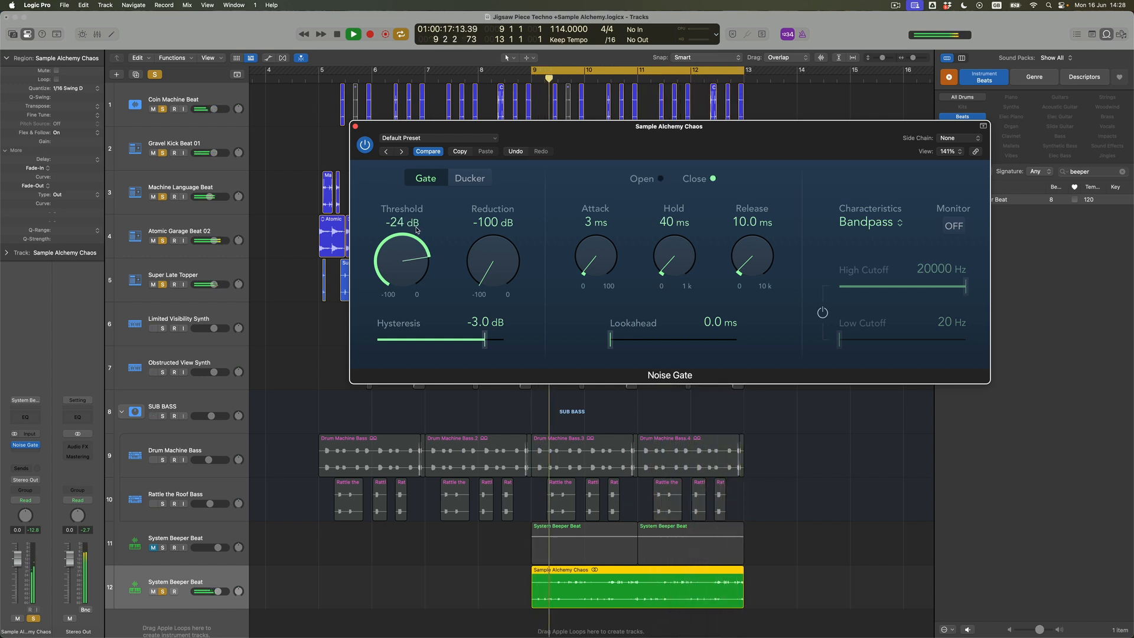
left_click_drag(627, 273, 611, 320)
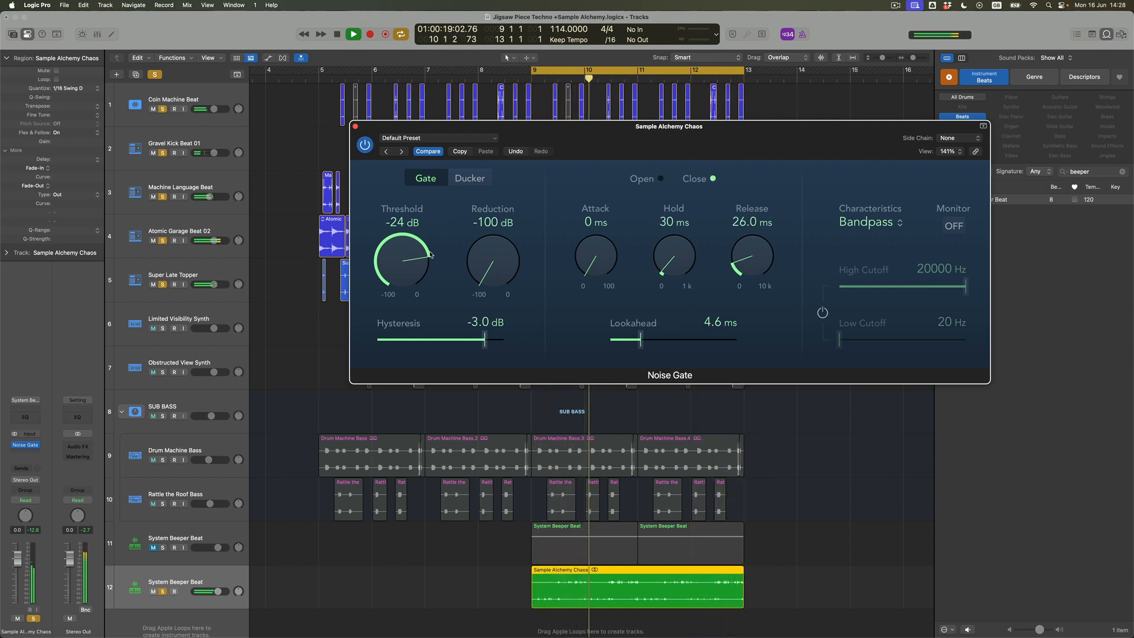
left_click(355, 127)
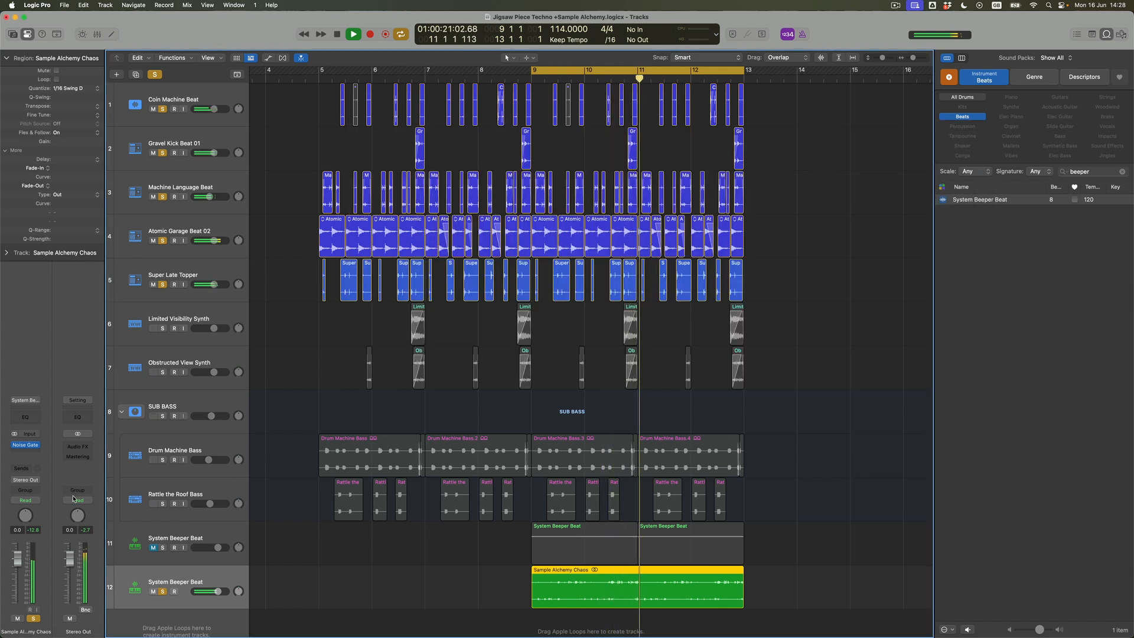
- Unsolo all tracks to hear the full arrangement and turn off cycle mode
left_click(164, 596)
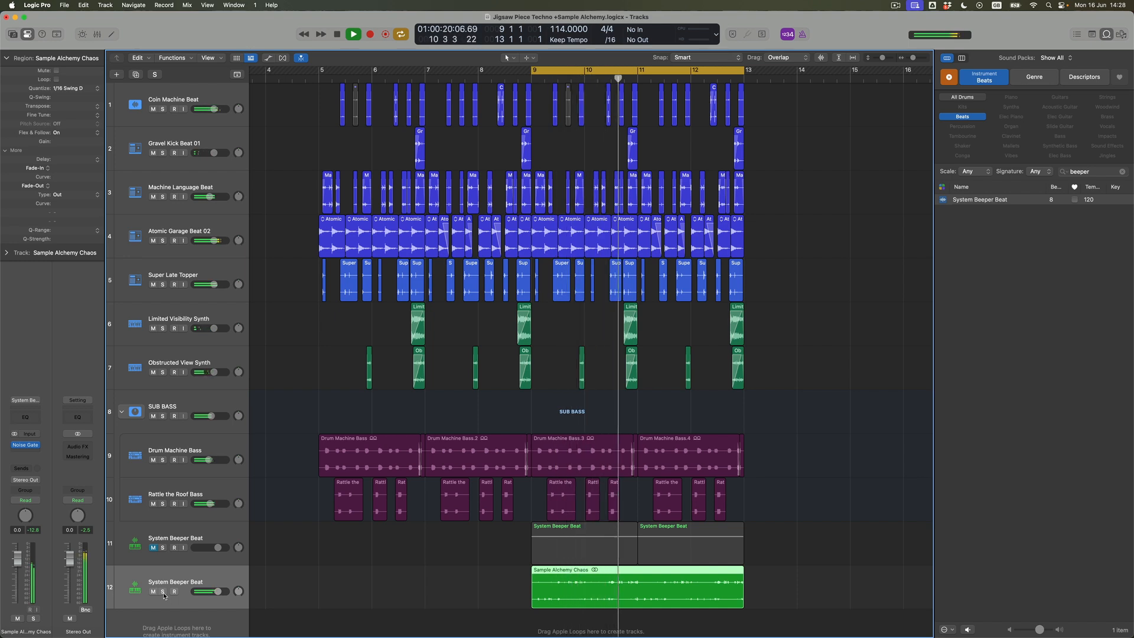
key("c")
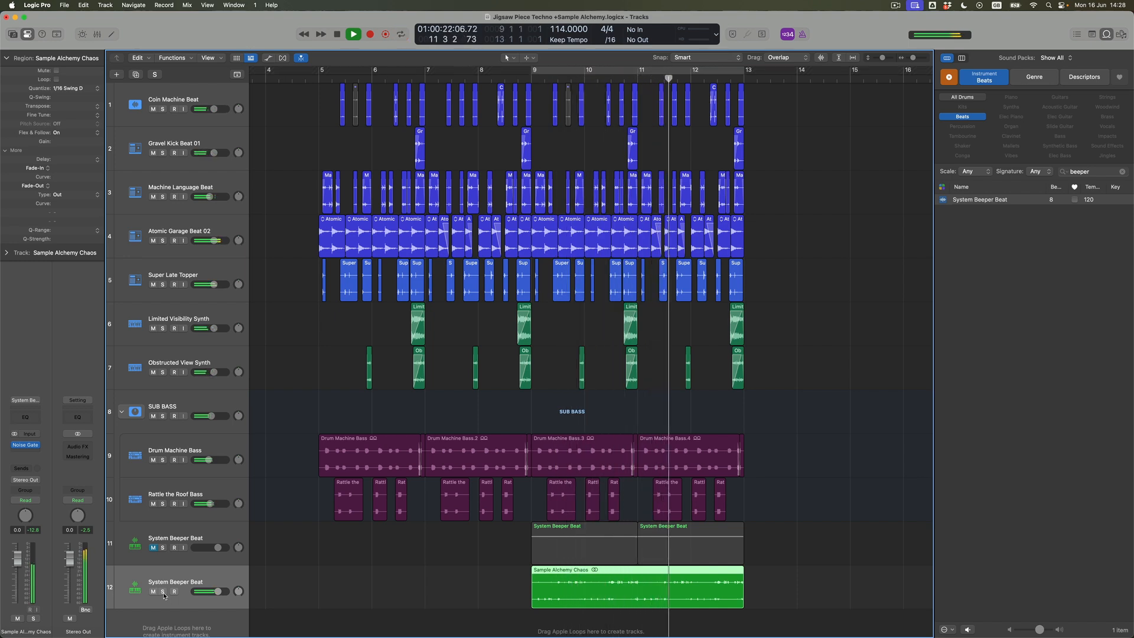